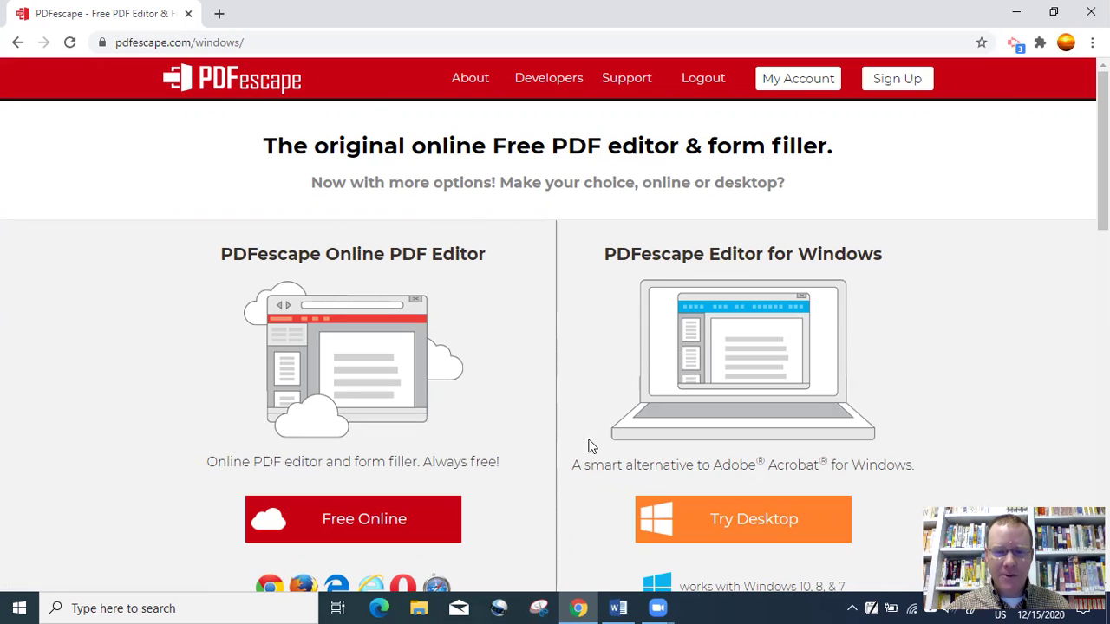
- Check the PDFescape web link in the Word document, return to the browser and open the free online editor
mouse_move(618, 608)
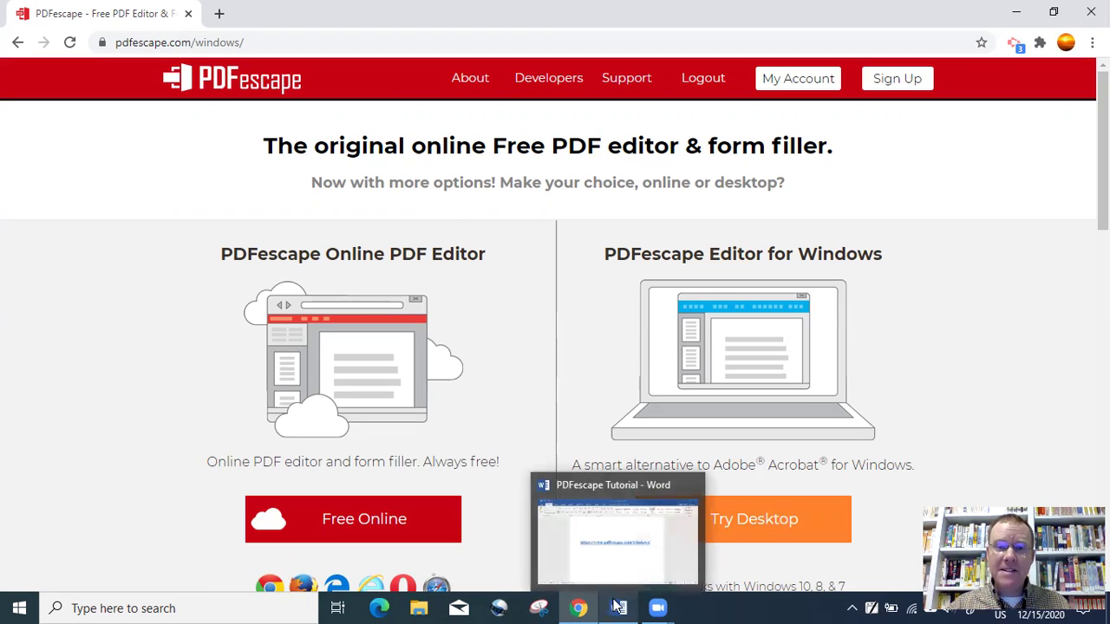
click(617, 542)
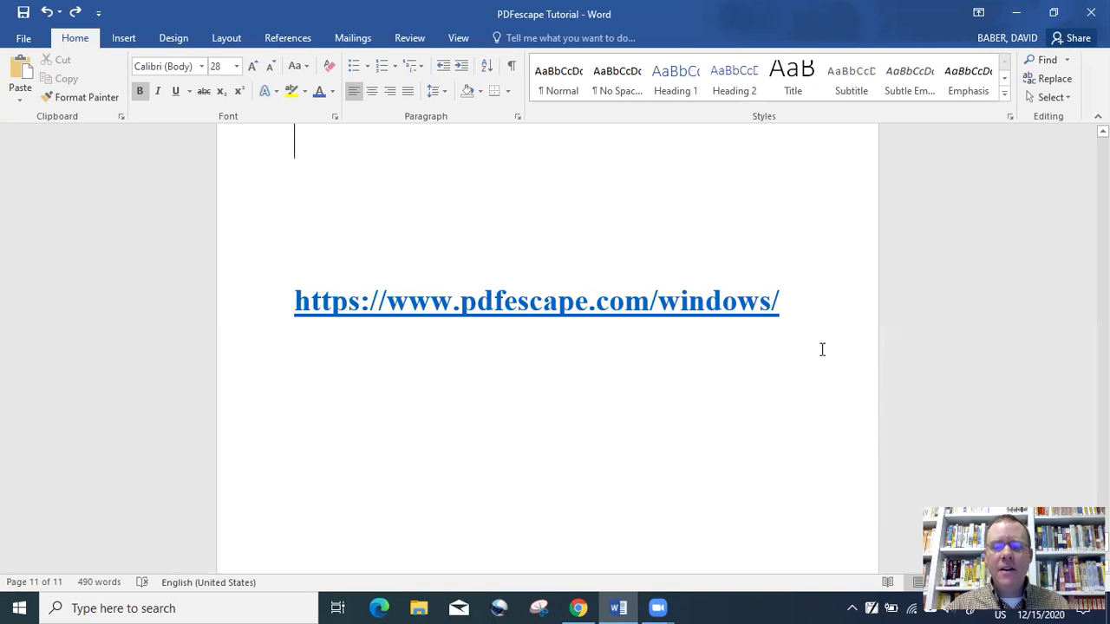
click(578, 607)
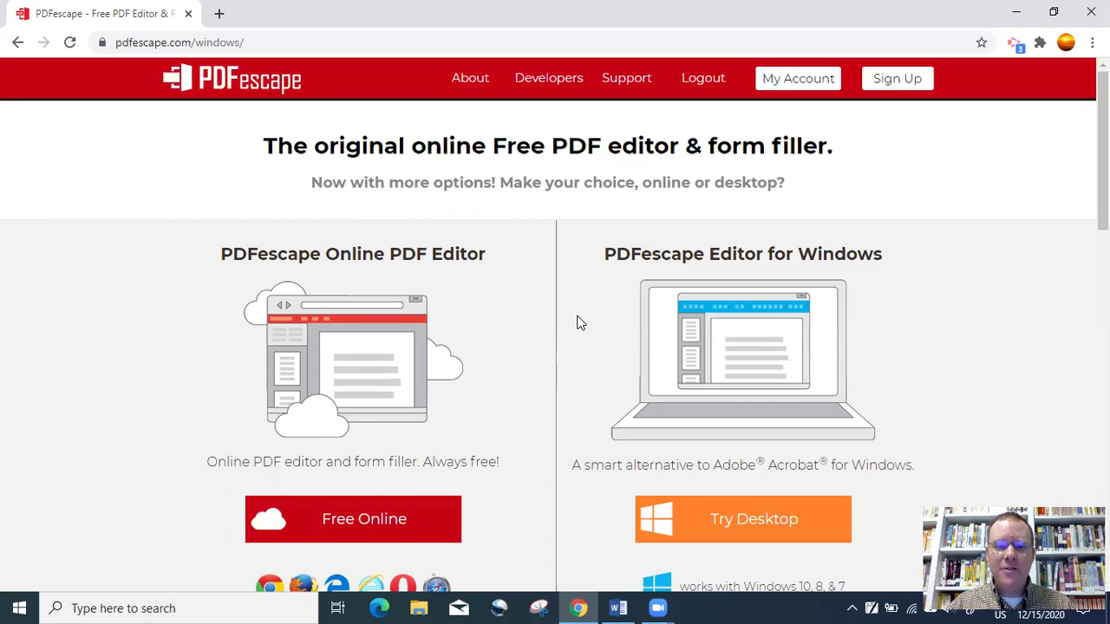
click(371, 519)
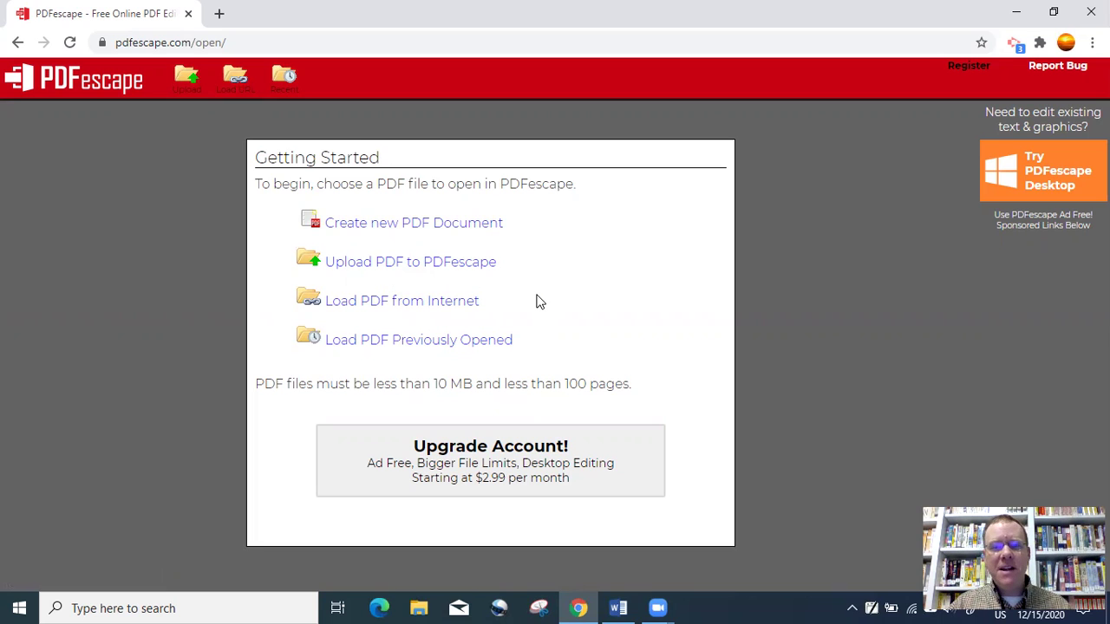
- Upload the "How to Change the Keyboard to Internati..." PDF from the Documents folder into the editor
click(412, 303)
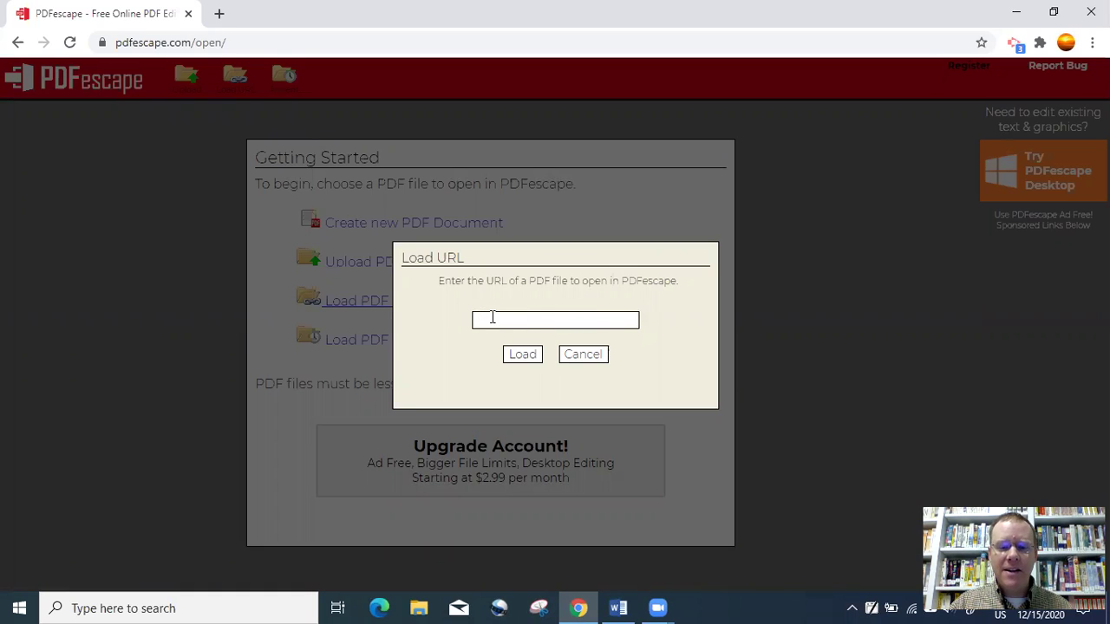
click(585, 356)
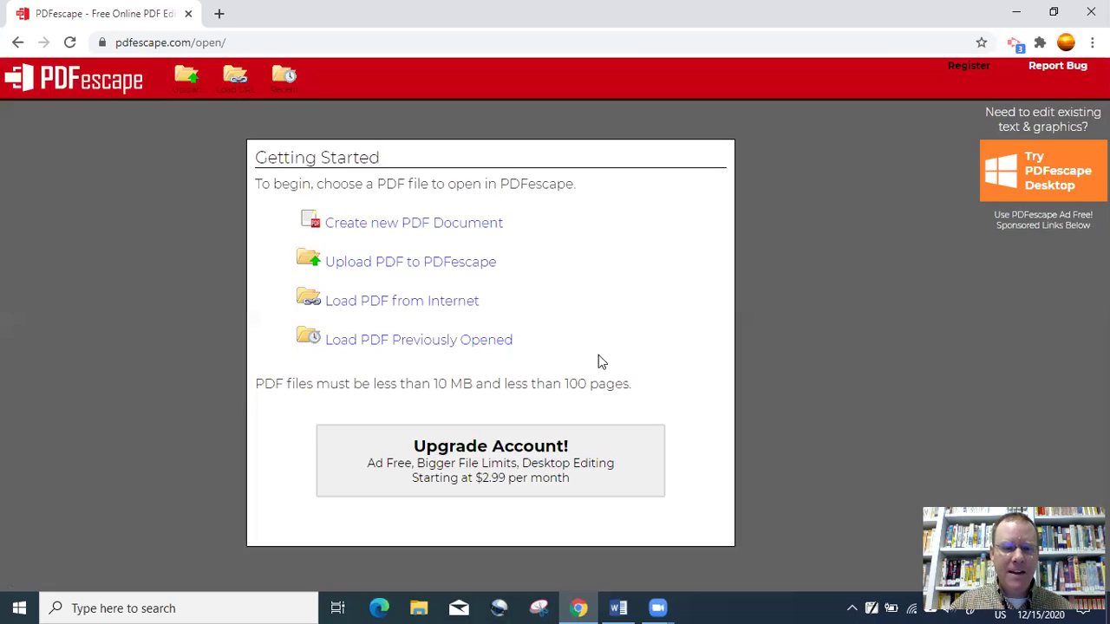
click(390, 265)
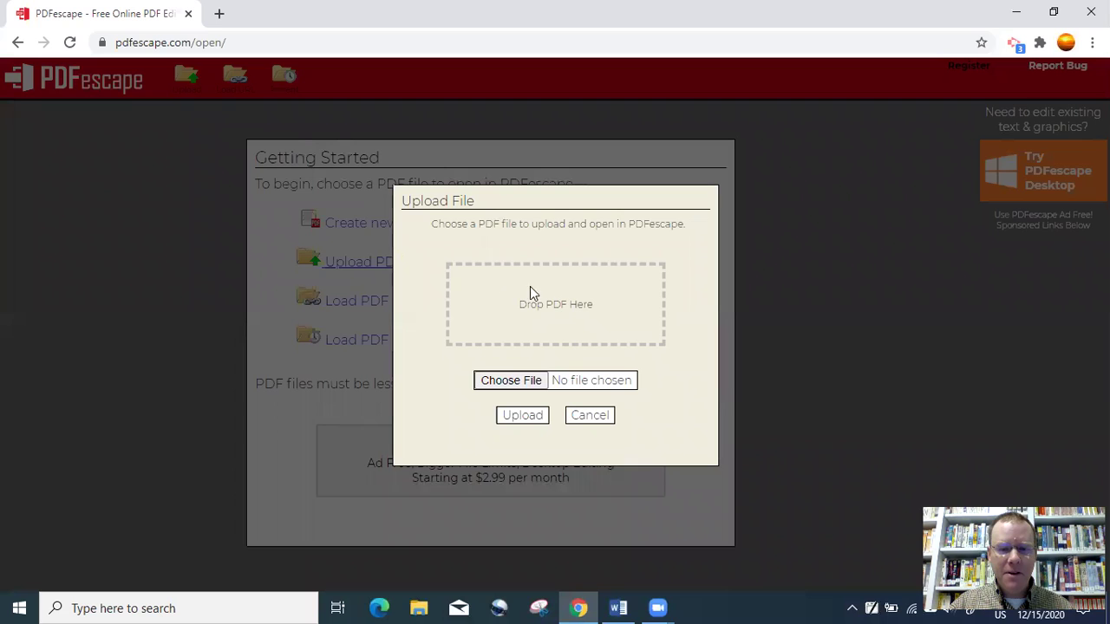
click(511, 383)
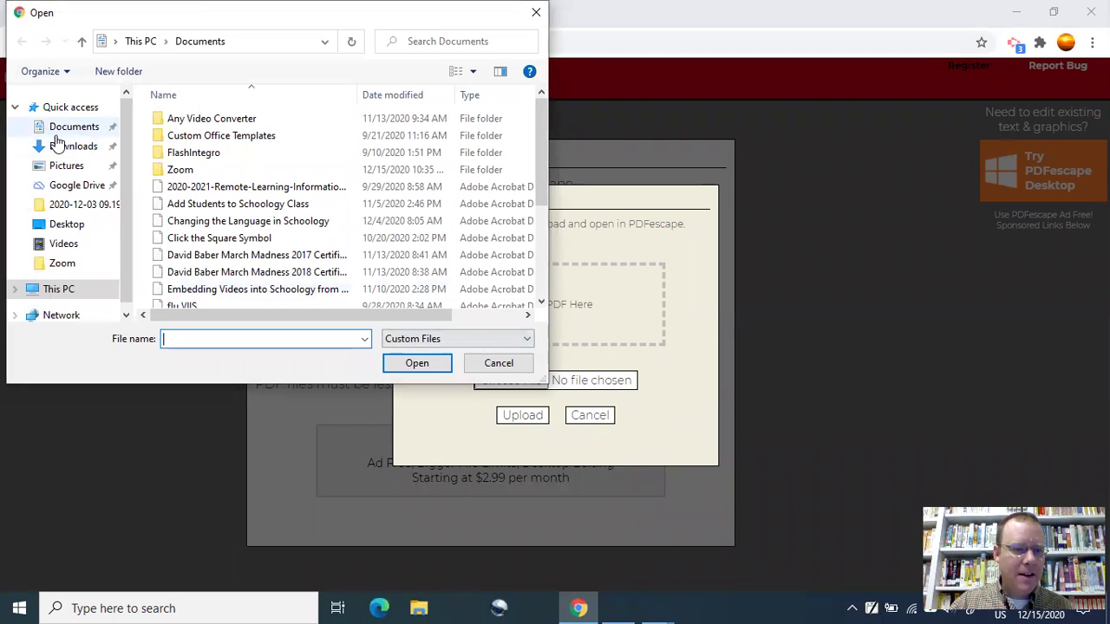
click(71, 130)
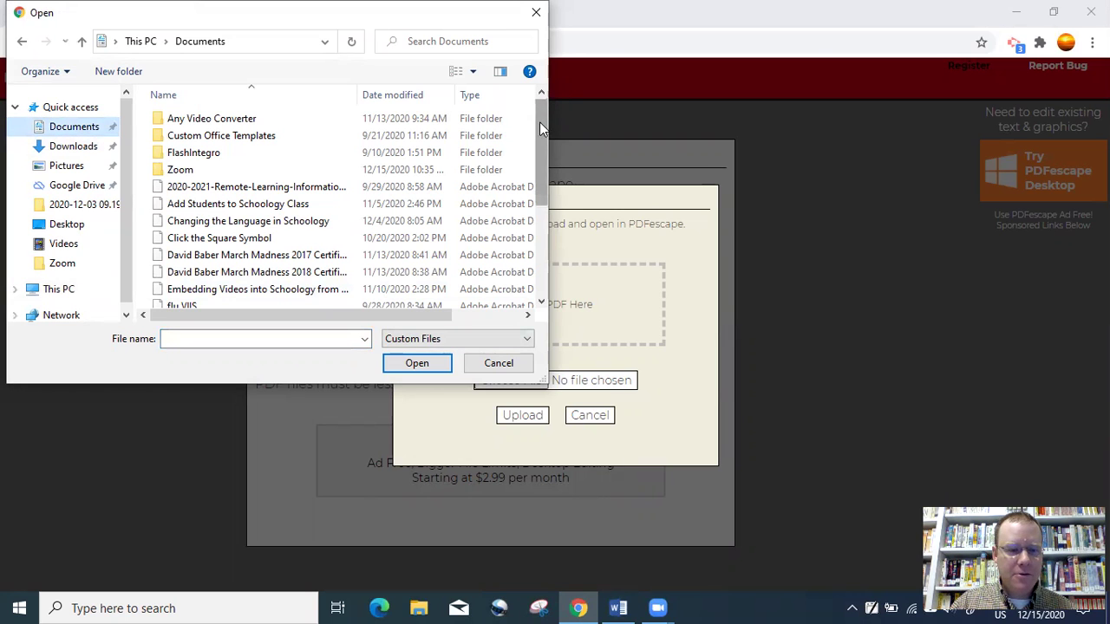
drag(540, 125, 537, 212)
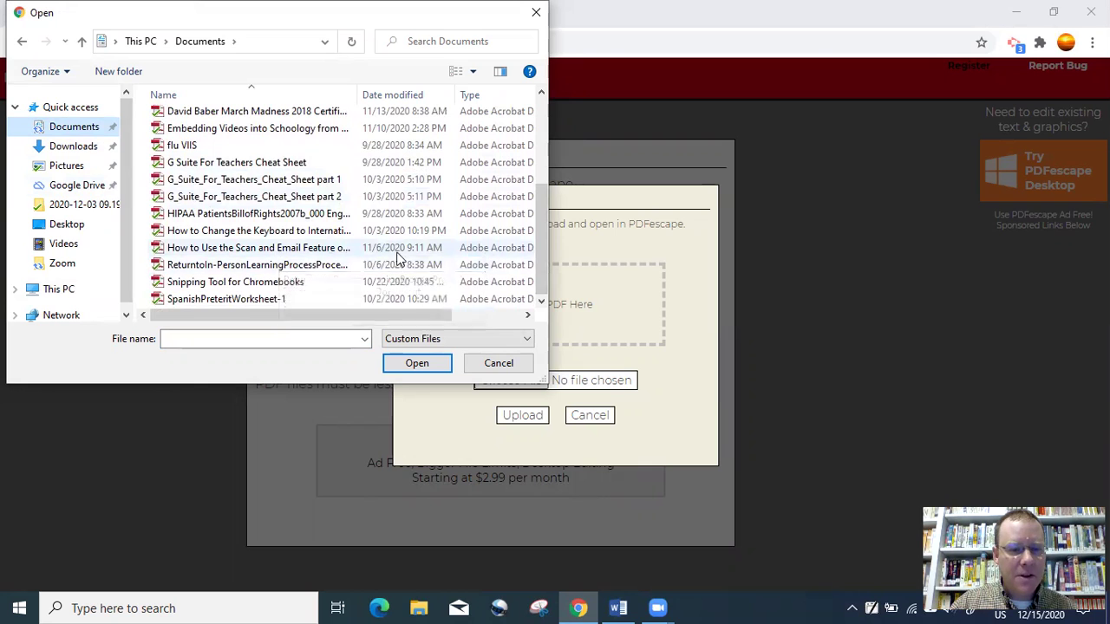
click(265, 231)
double_click(266, 229)
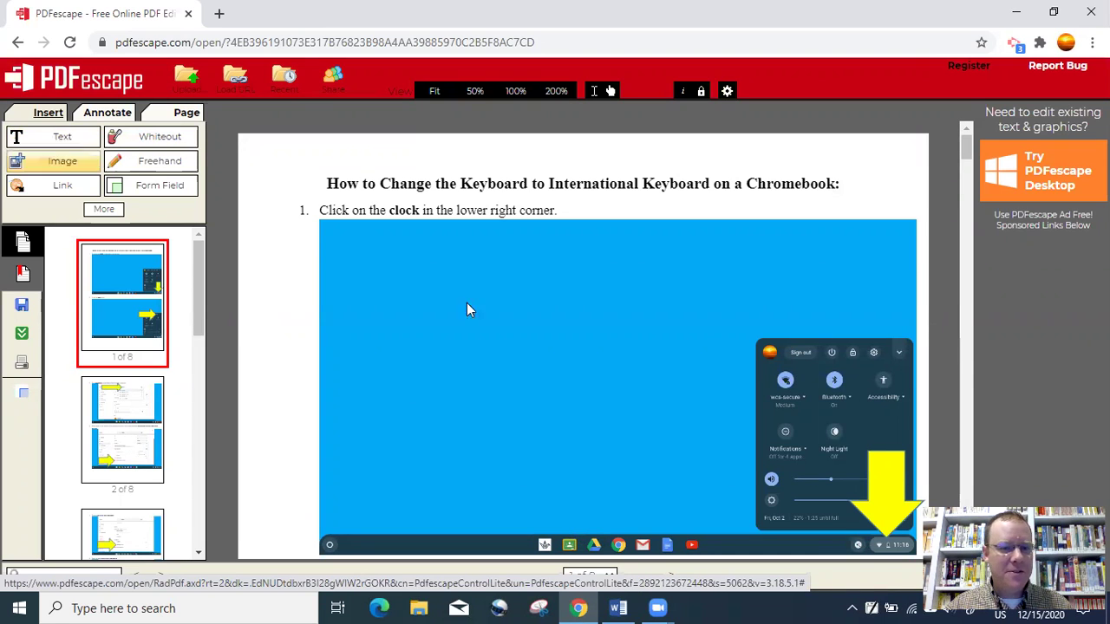
- Insert a text box on page 1's blue image reading "See the screen below for additional instructions."
click(53, 139)
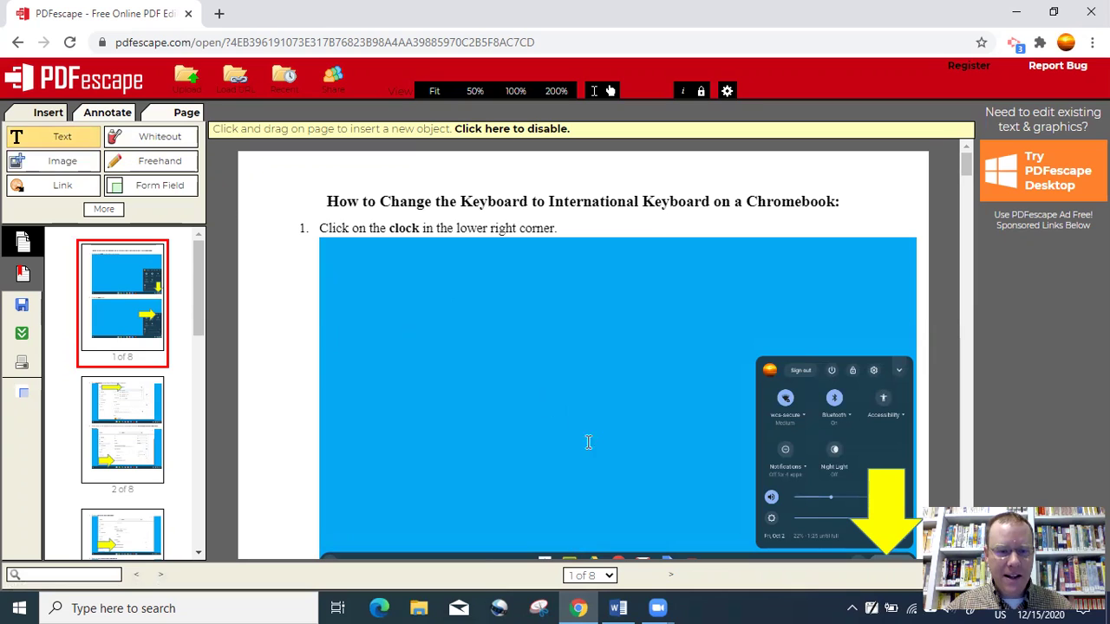
drag(356, 286, 618, 461)
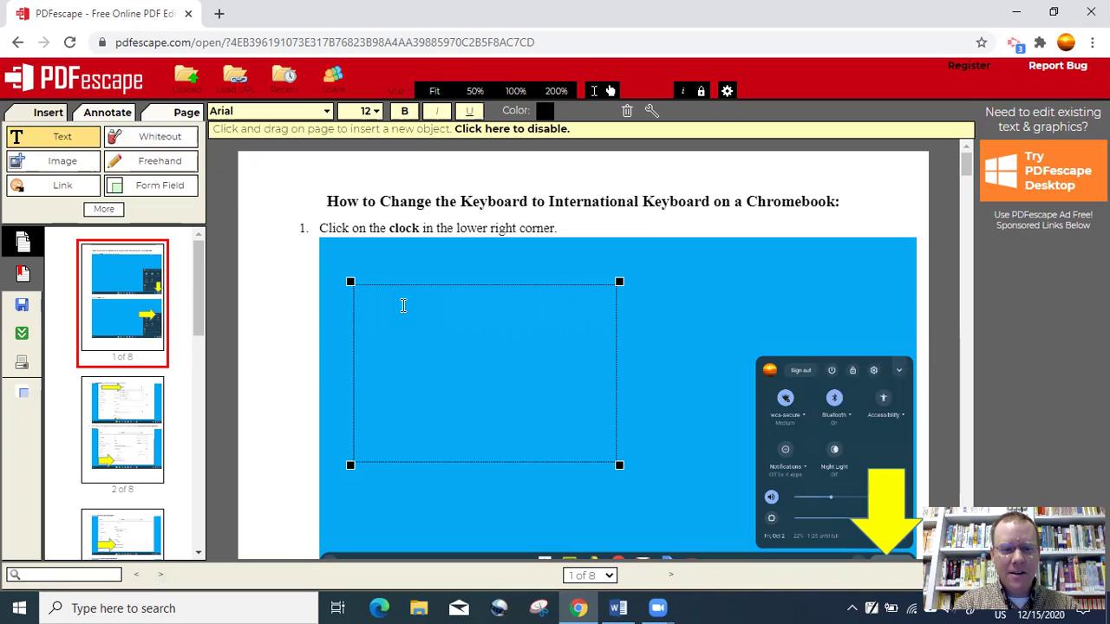
text(See the scr)
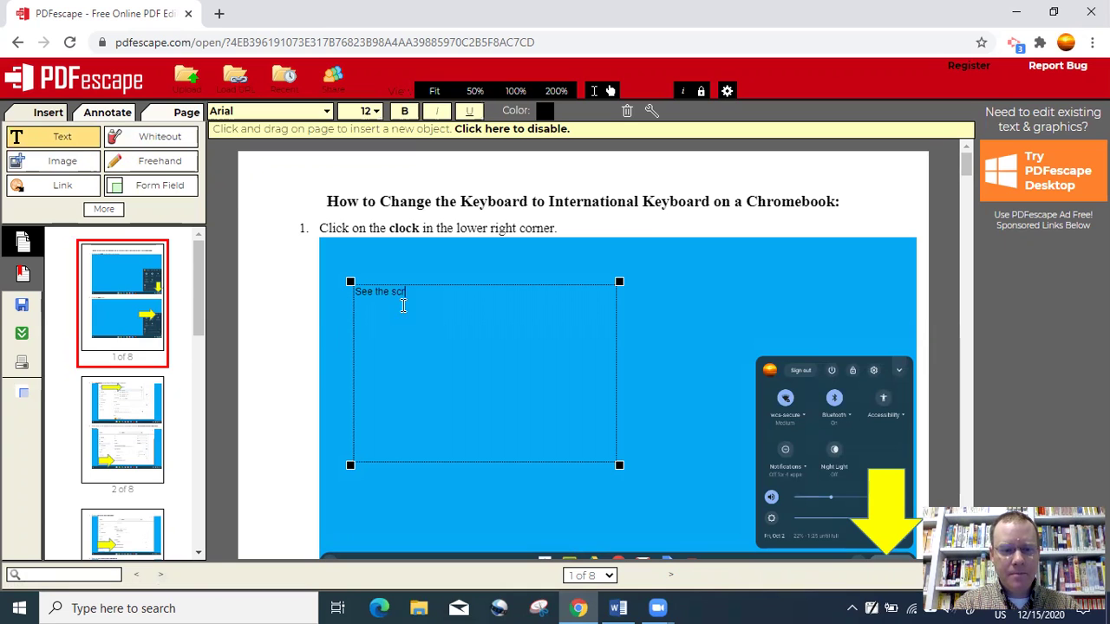
text(een below for additional instructions.)
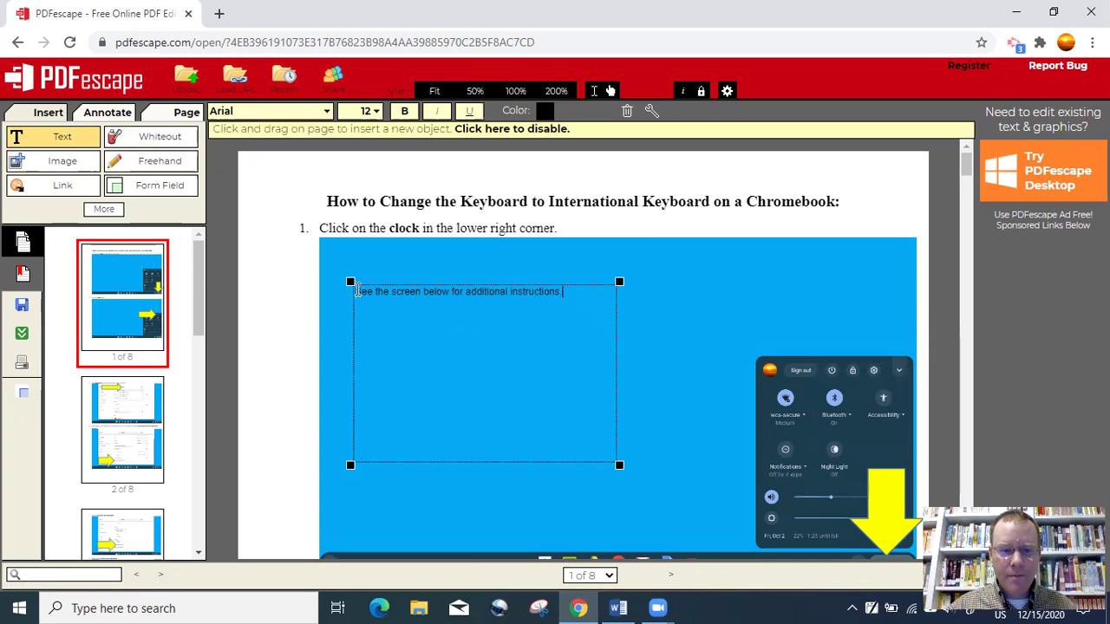
- Format the whole inserted sentence as bold, italic, underlined and red
drag(357, 292, 568, 294)
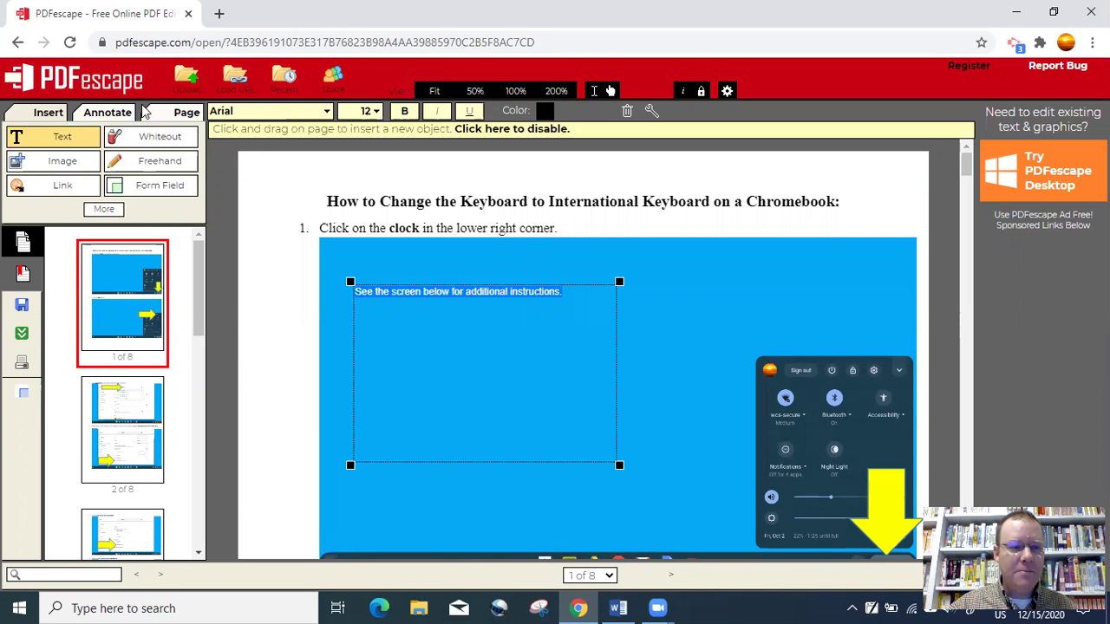
click(405, 113)
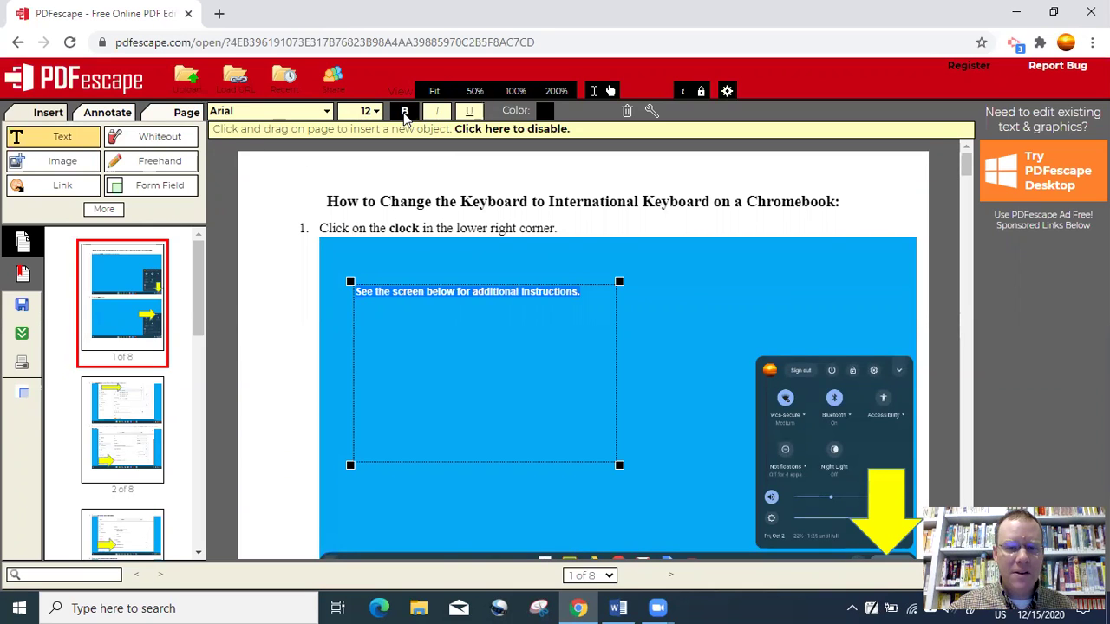
click(437, 116)
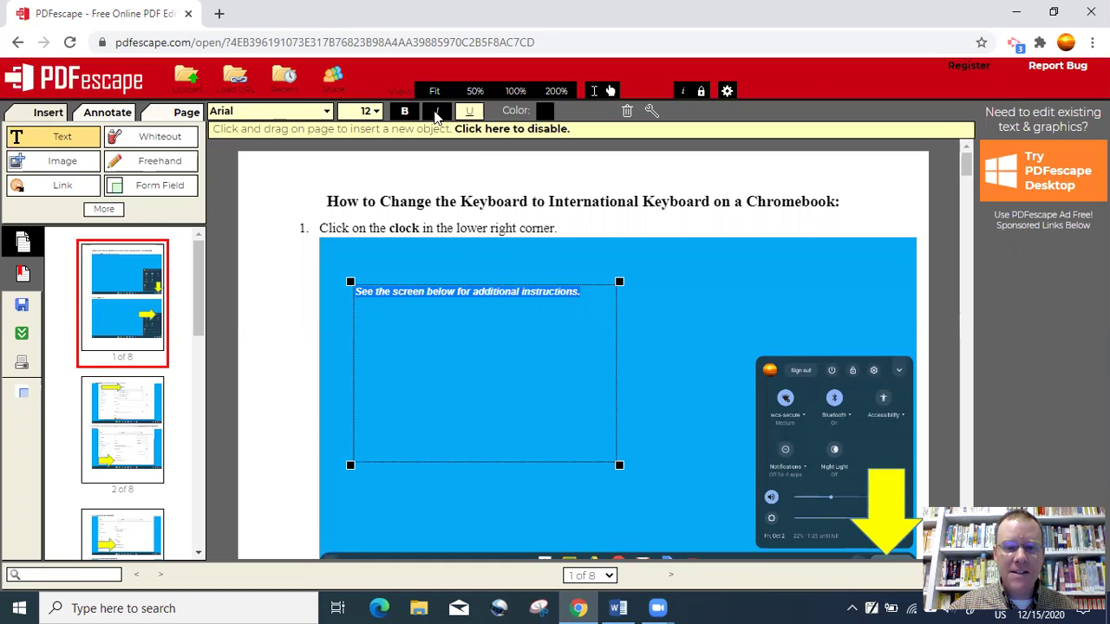
click(469, 114)
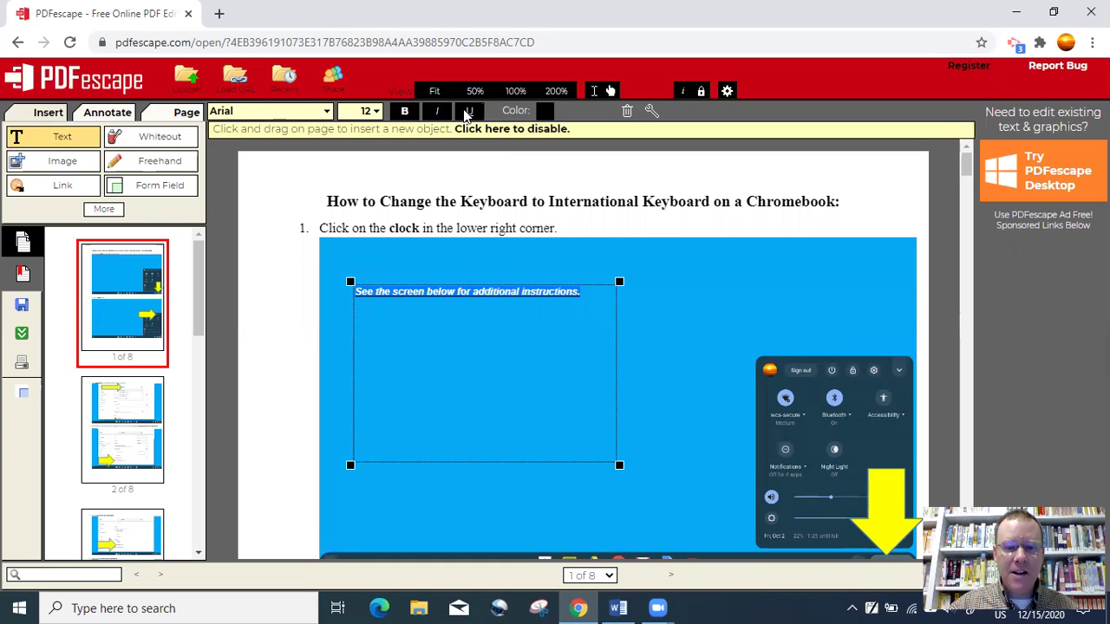
click(545, 113)
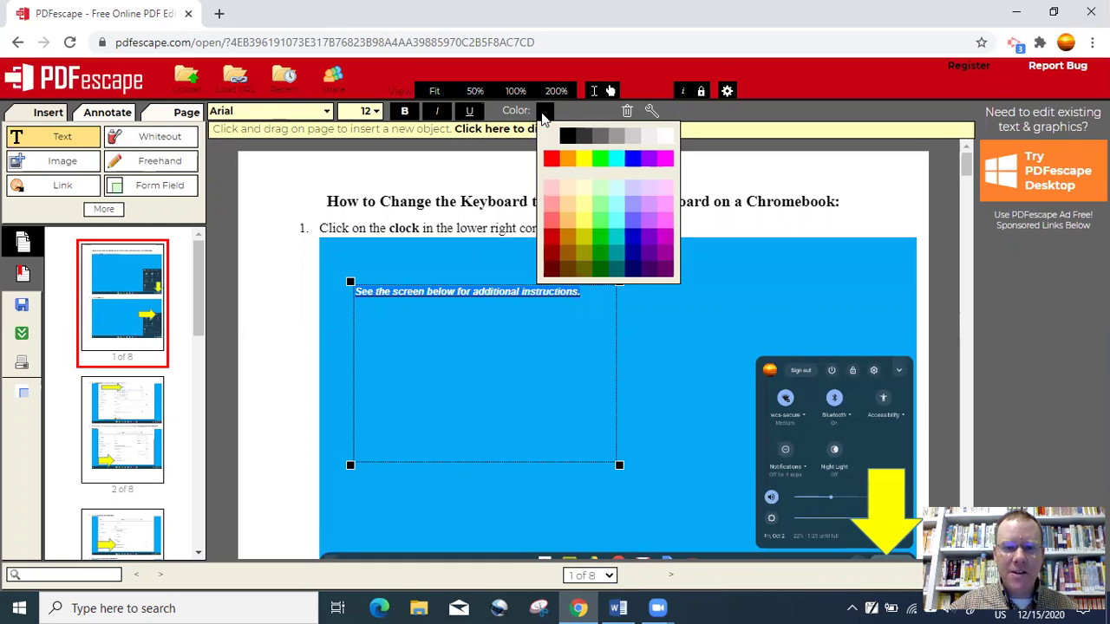
click(550, 157)
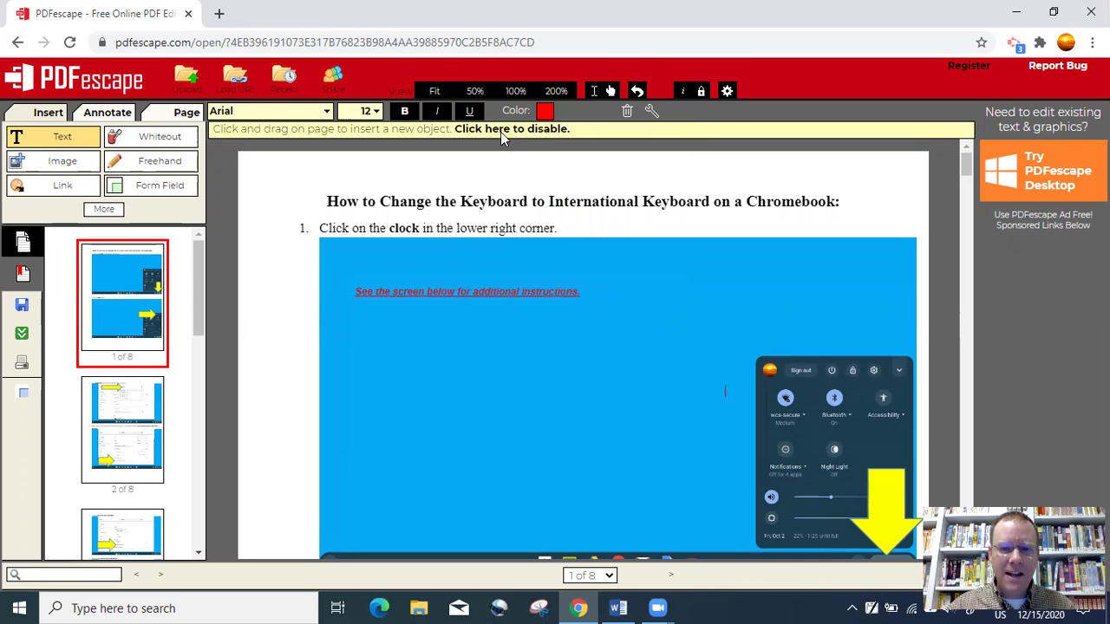
- Undo the insertion of the red text on page 1
click(638, 95)
click(638, 93)
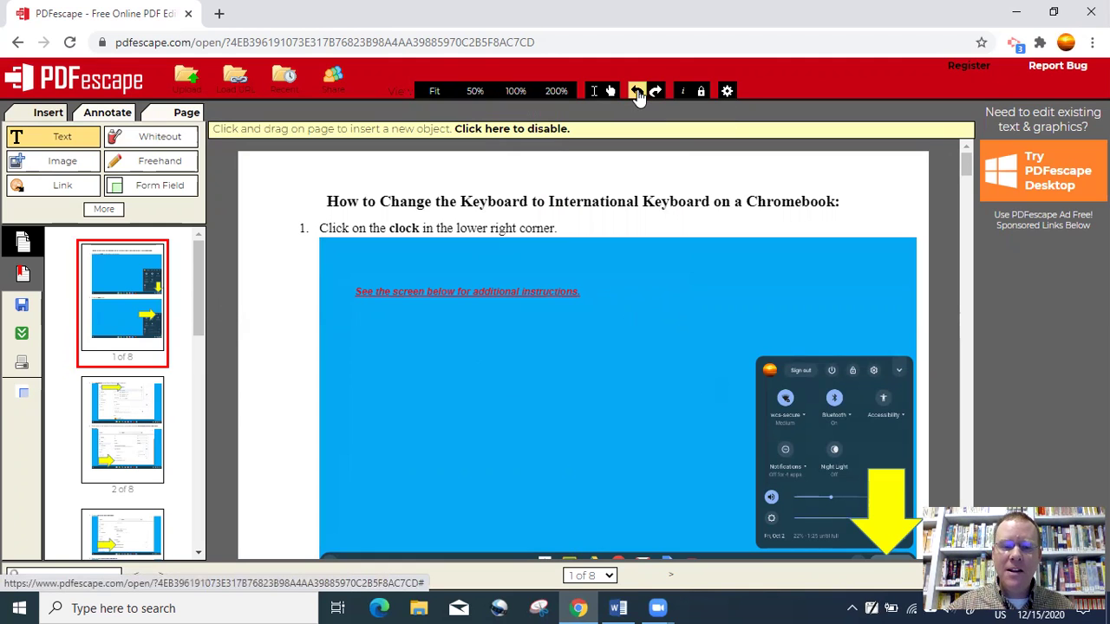
click(638, 93)
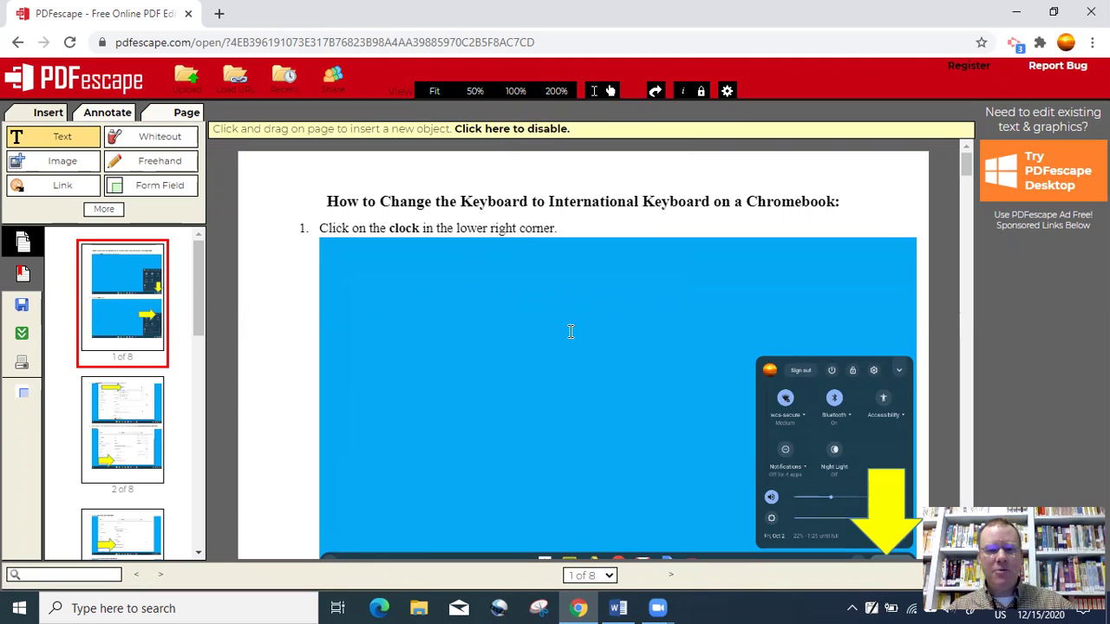
click(79, 161)
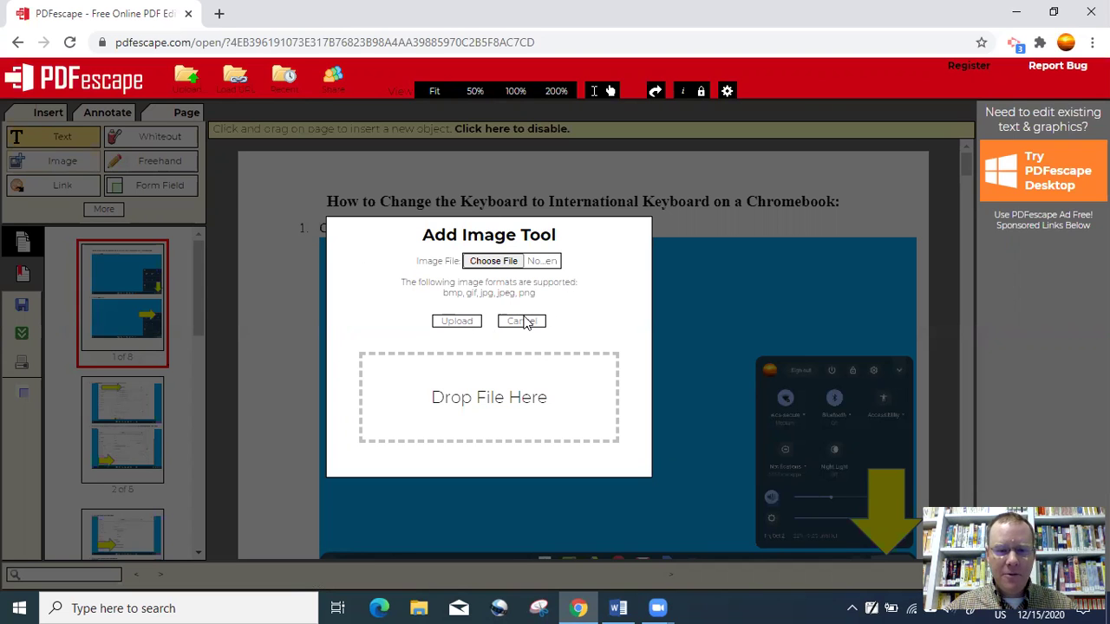
click(523, 323)
click(73, 186)
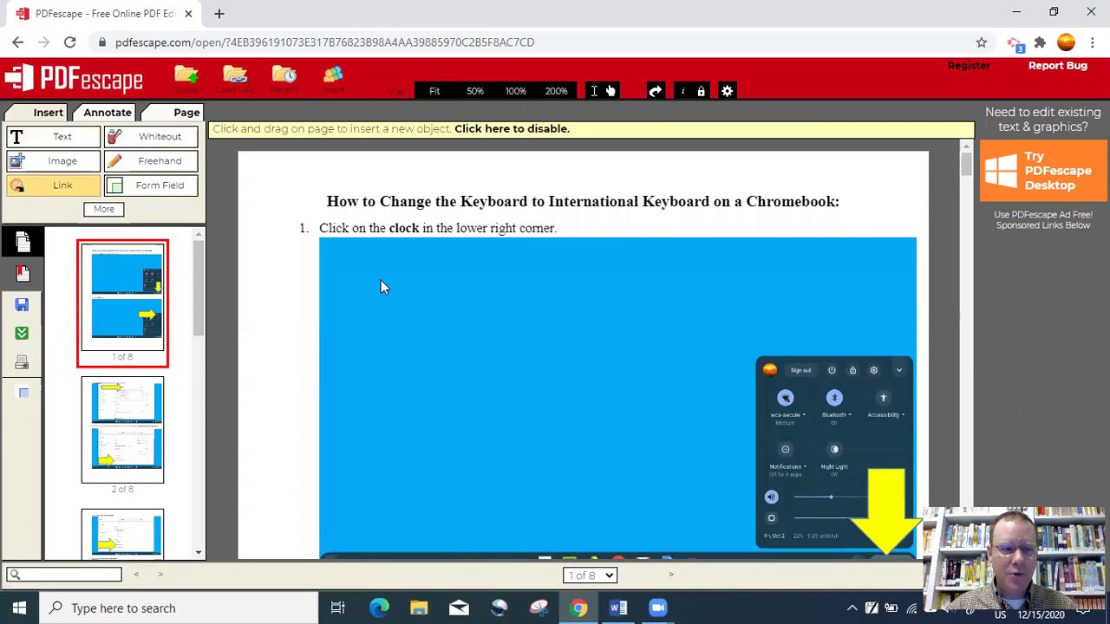
click(85, 193)
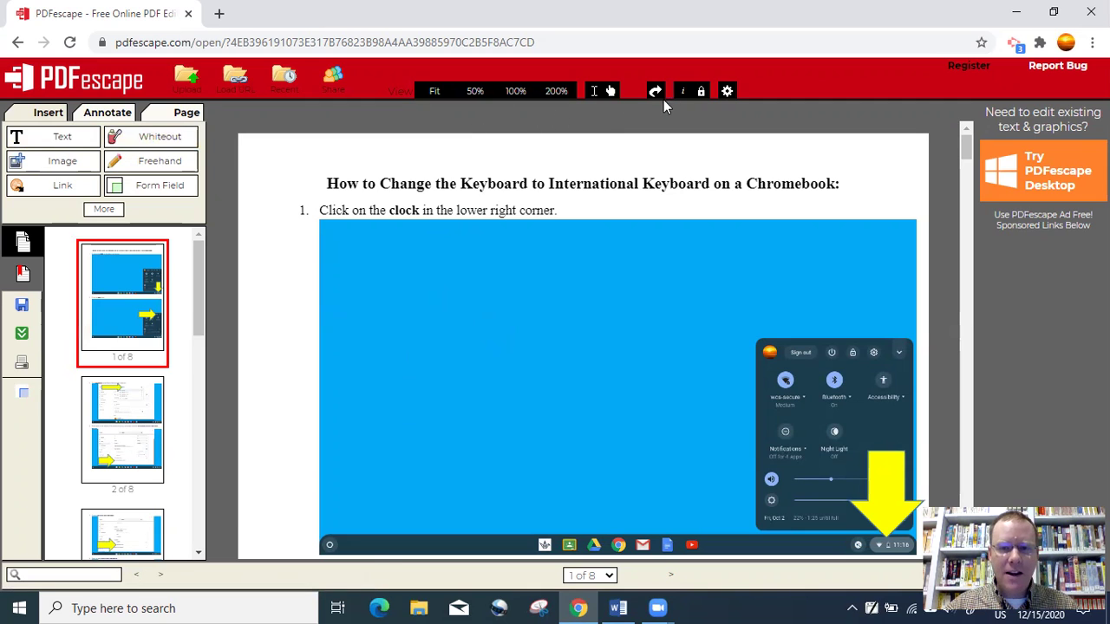
- Cover the word "lower" in the first instruction line with a whiteout box
click(134, 143)
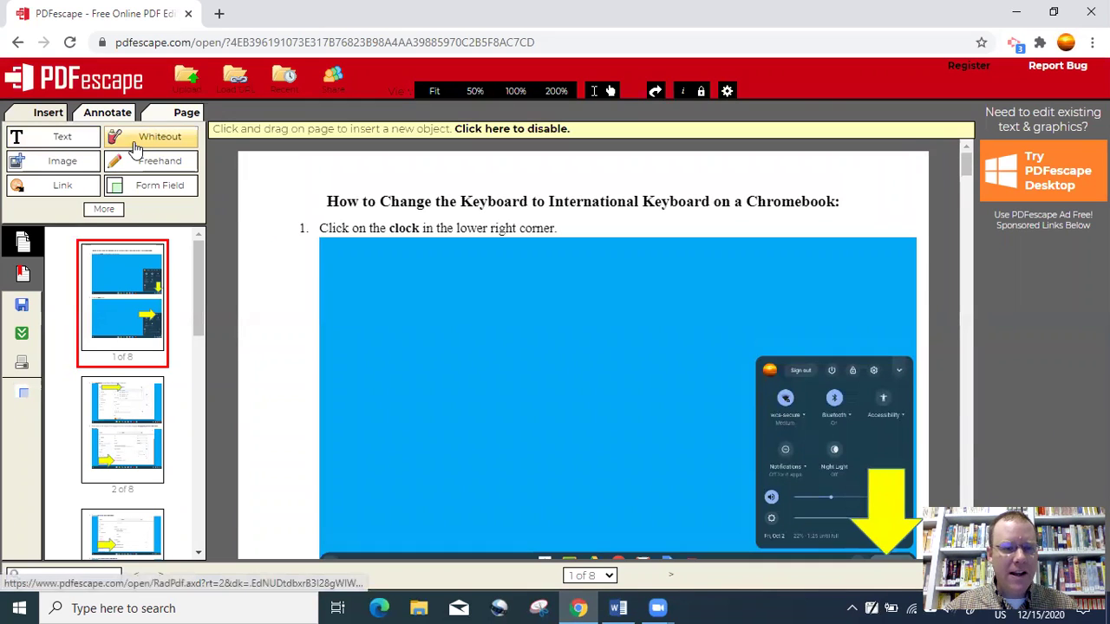
click(487, 233)
- Try extra whiteout boxes along the upper edge of the blue image, deleting each one
drag(612, 221, 781, 269)
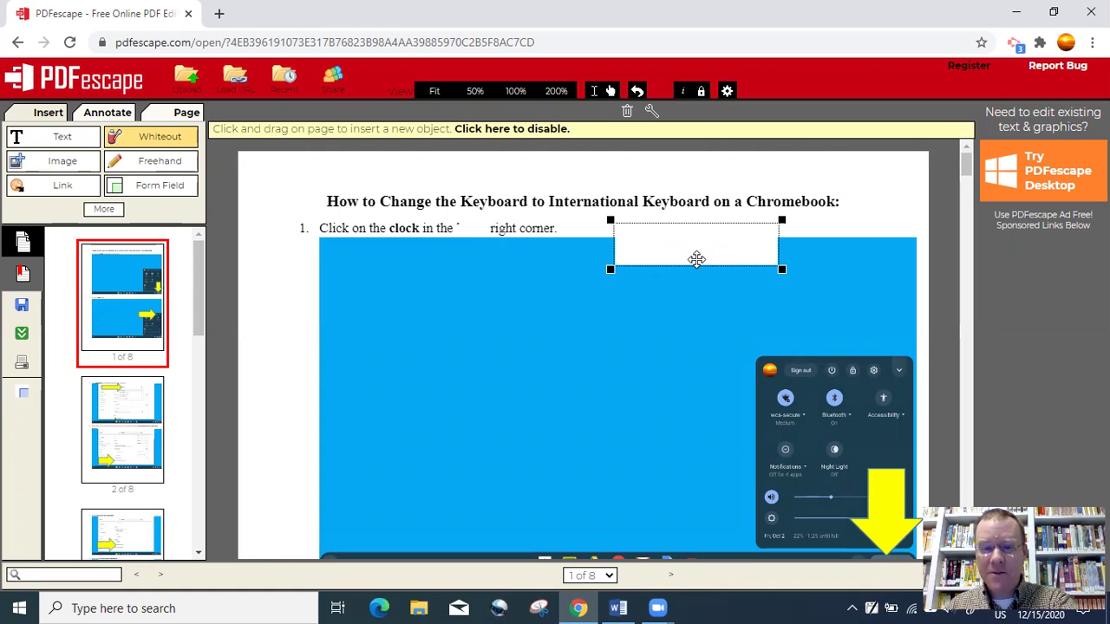
key(Delete)
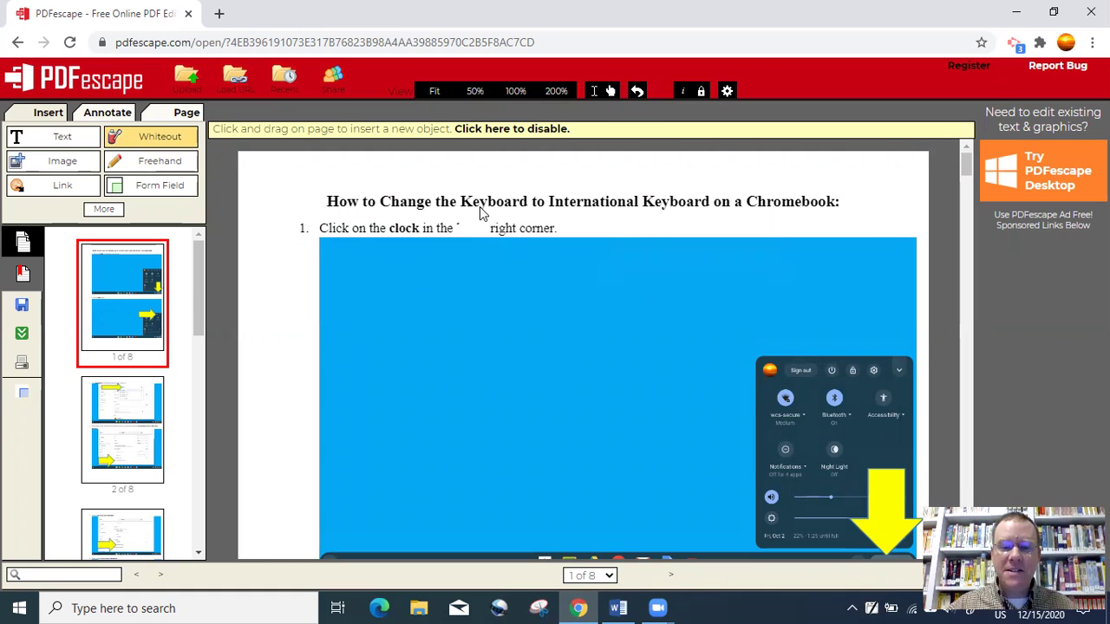
drag(491, 228, 658, 274)
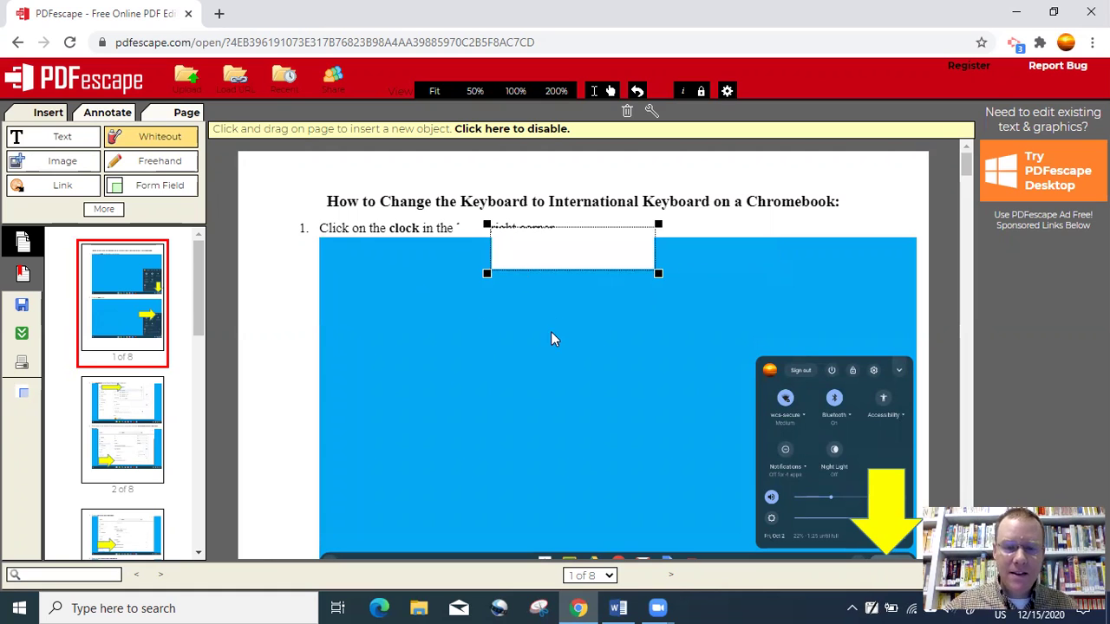
key(Delete)
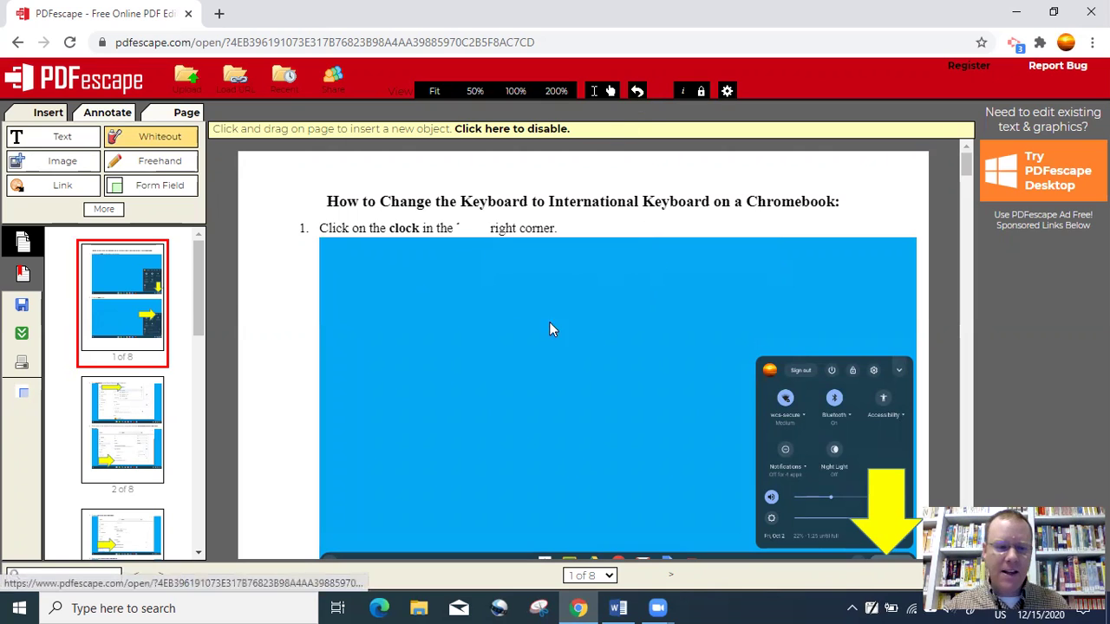
- Draw a looping red freehand line across page 1's blue image and undo it
click(147, 163)
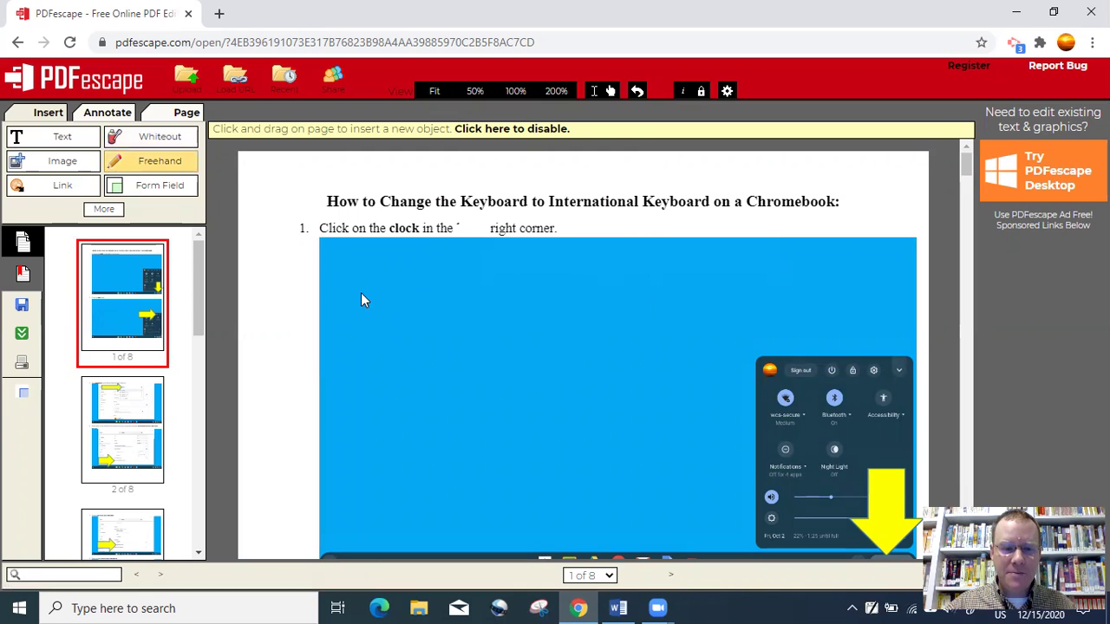
drag(359, 293, 379, 315)
mouse_move(463, 293)
mouse_down()
mouse_move(584, 328)
mouse_move(618, 371)
mouse_move(702, 350)
mouse_up()
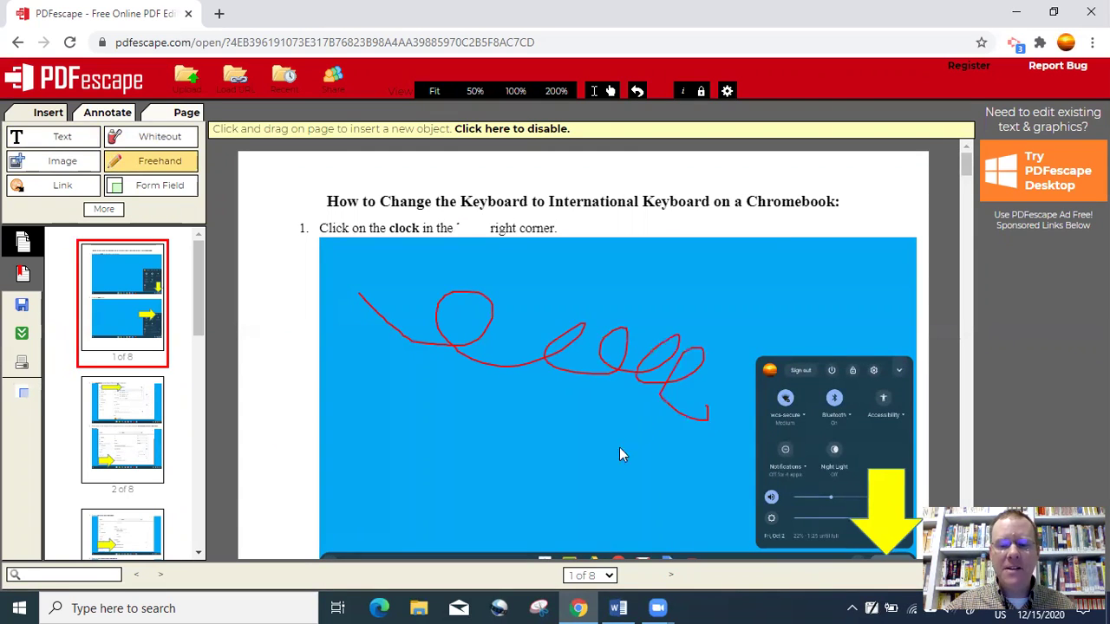
drag(619, 448, 486, 448)
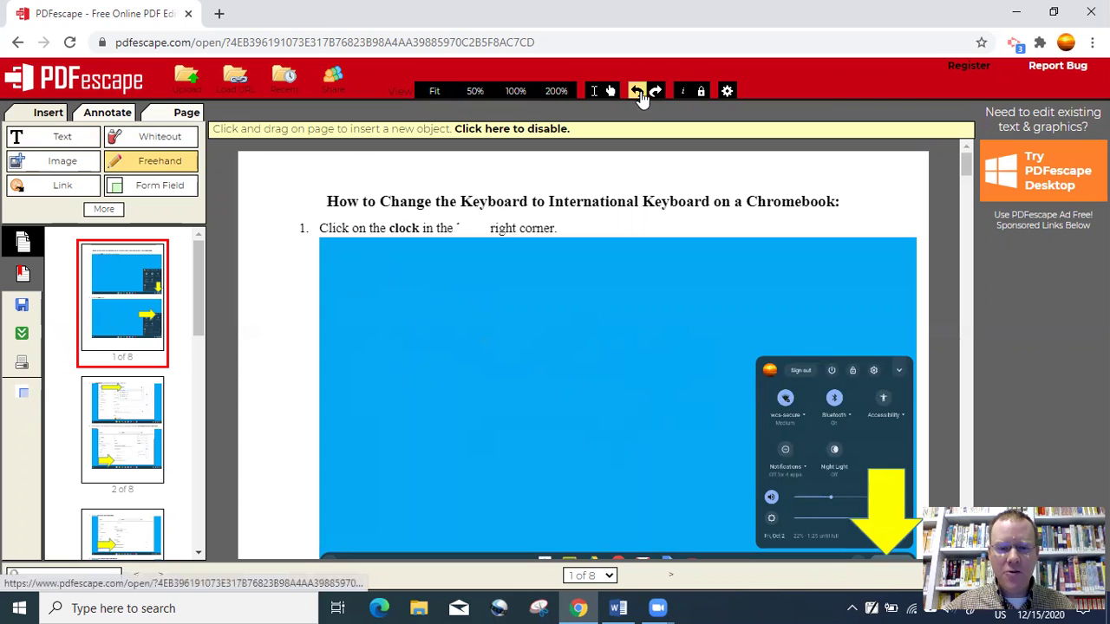
click(152, 161)
scroll(371, 299, down, 1)
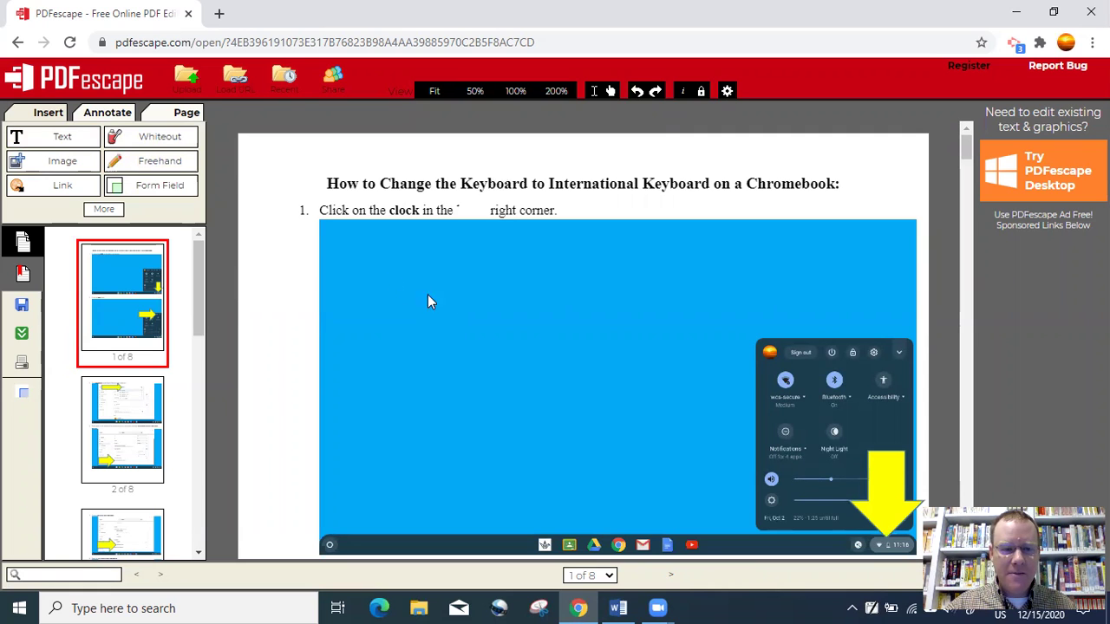
- Insert five checkbox form fields across page 1's blue image
click(156, 161)
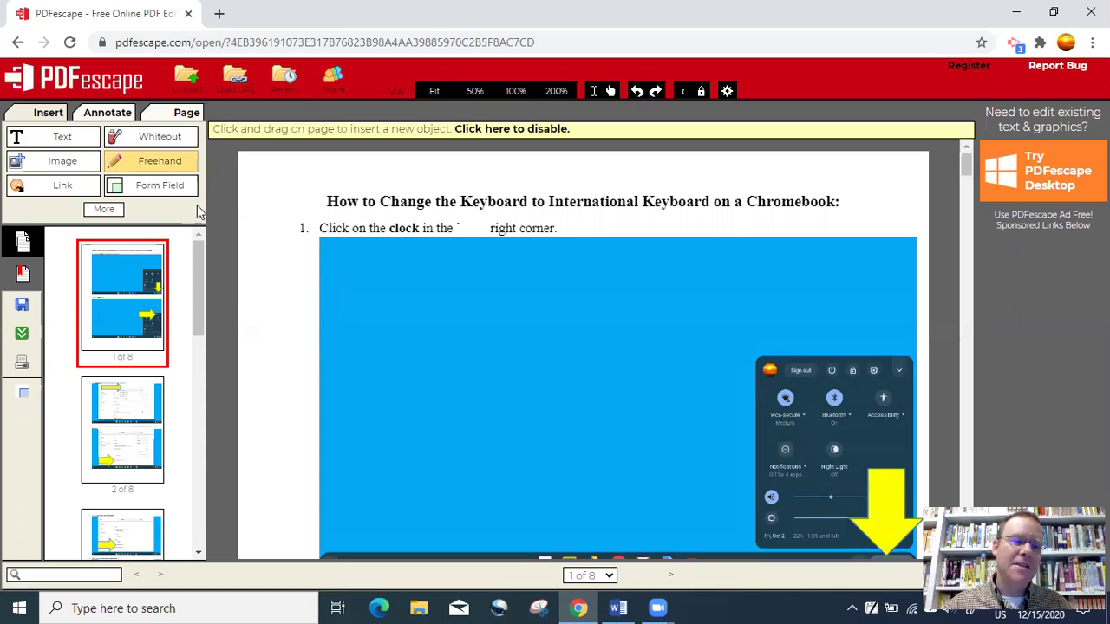
click(161, 187)
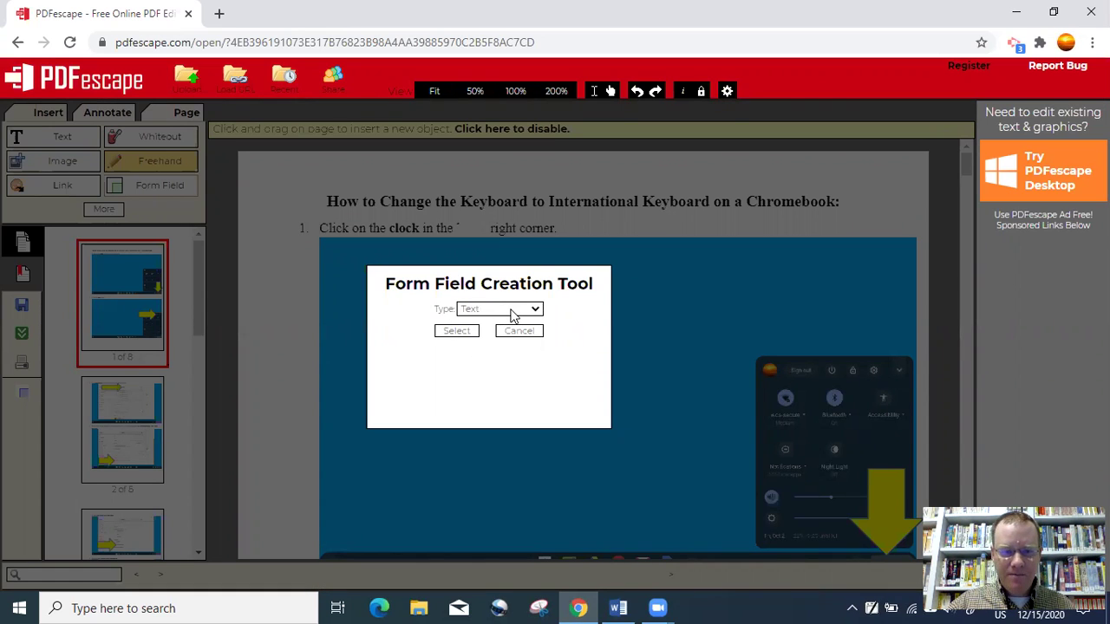
click(535, 310)
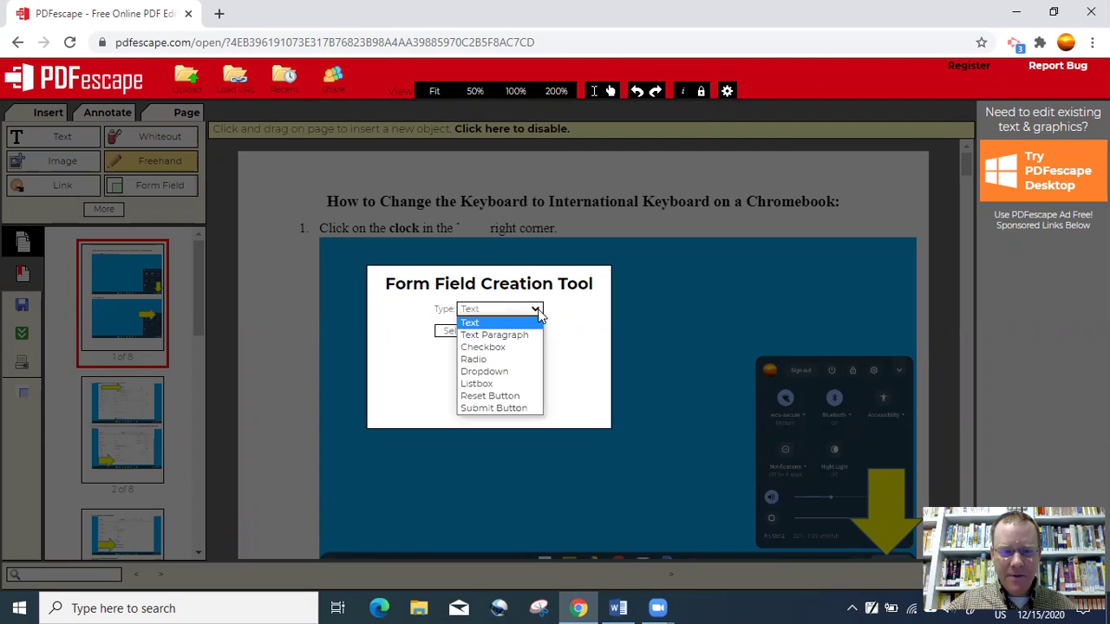
click(513, 348)
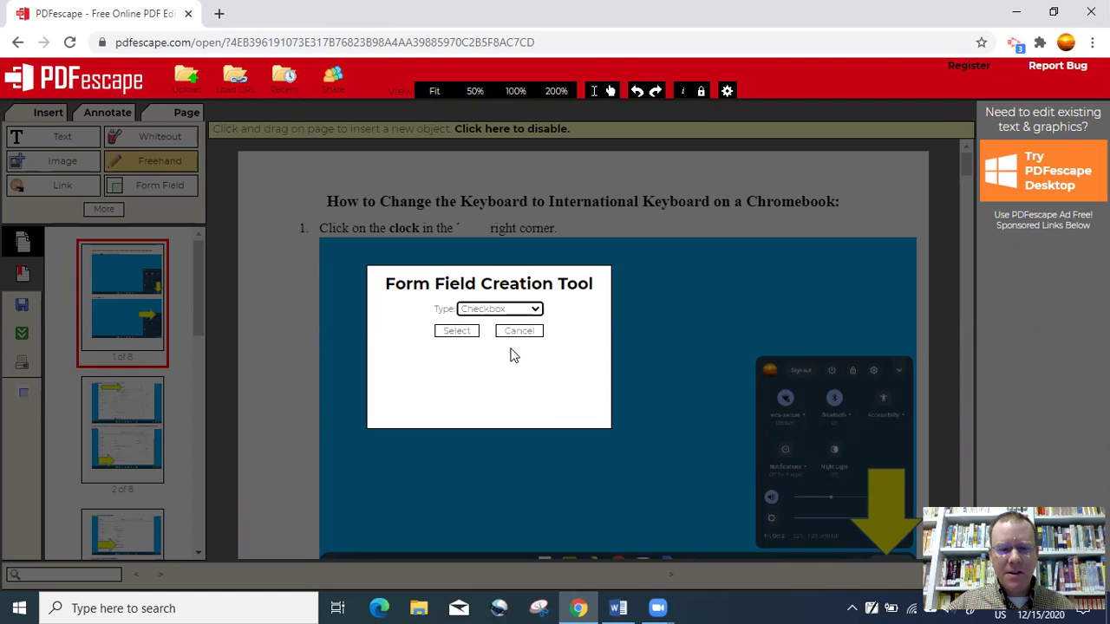
click(453, 332)
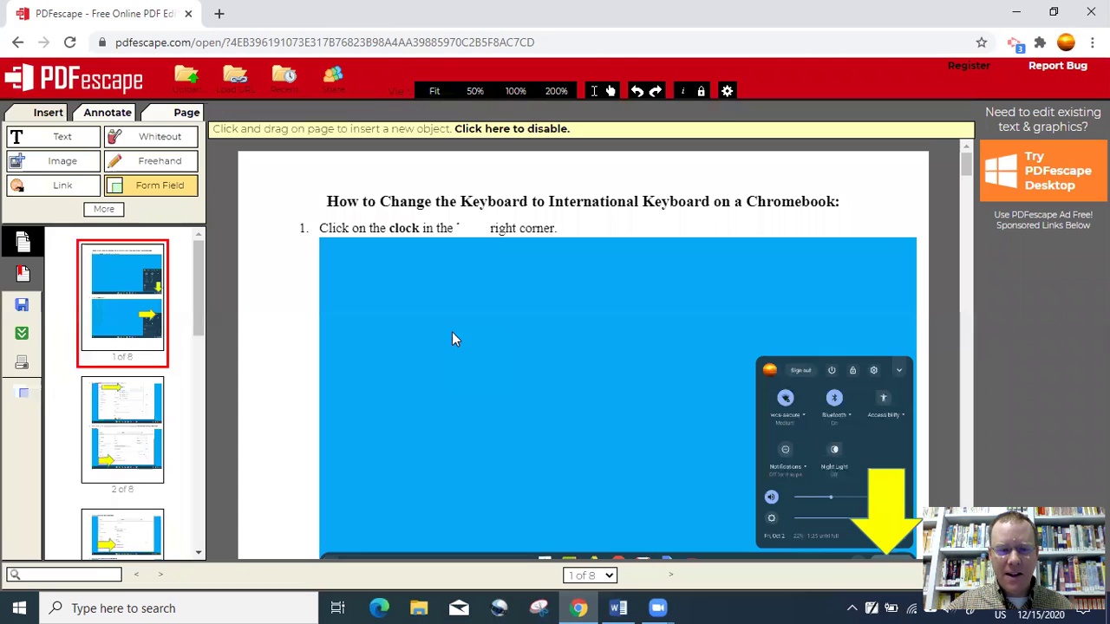
click(379, 318)
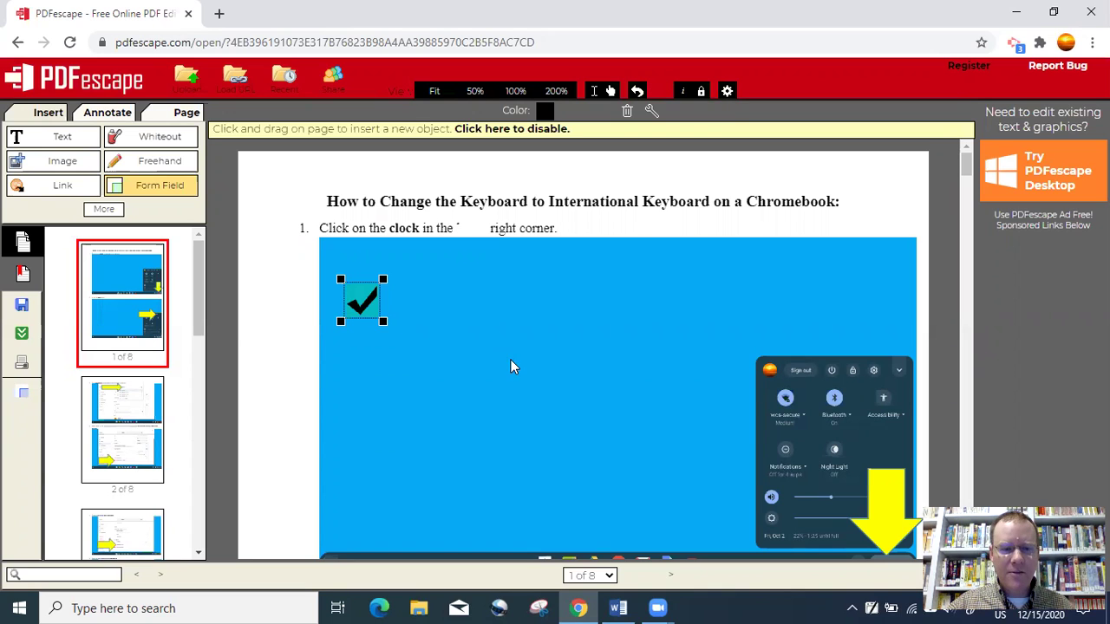
click(444, 318)
click(554, 320)
click(472, 399)
click(353, 451)
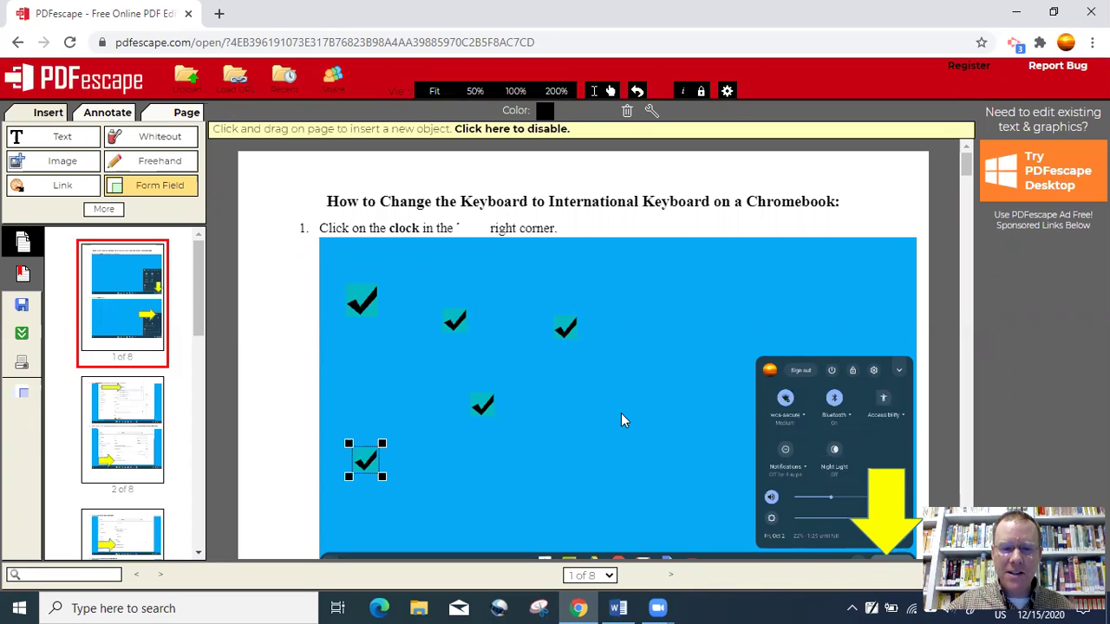
- Remove all checkbox fields from page 1's blue image, undoing until no inserted box is left on it
click(637, 91)
click(636, 91)
click(465, 315)
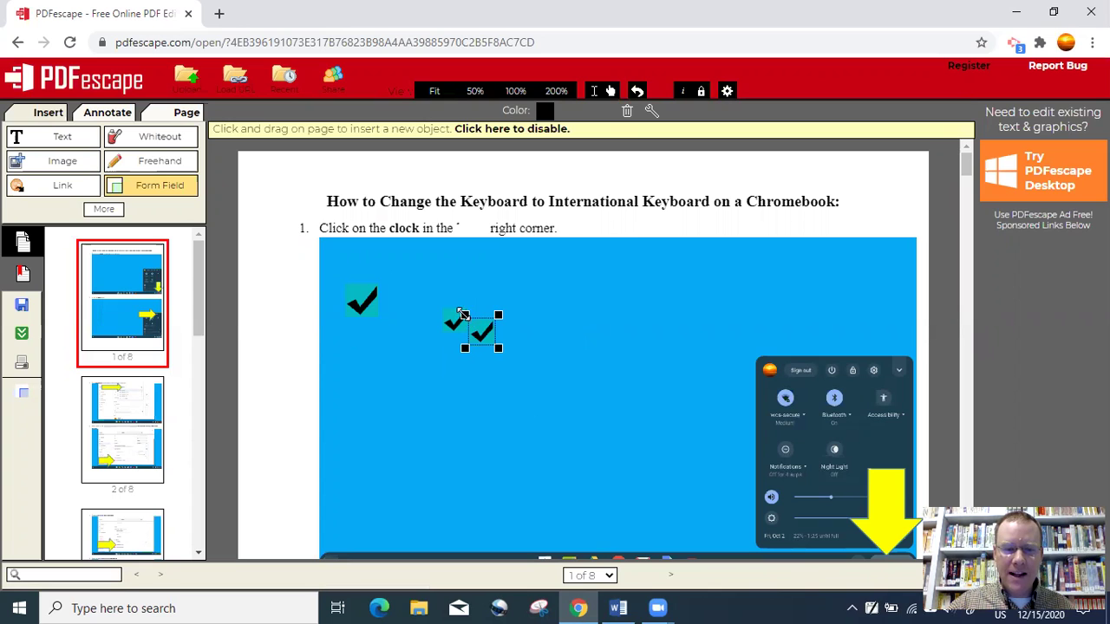
key(Delete)
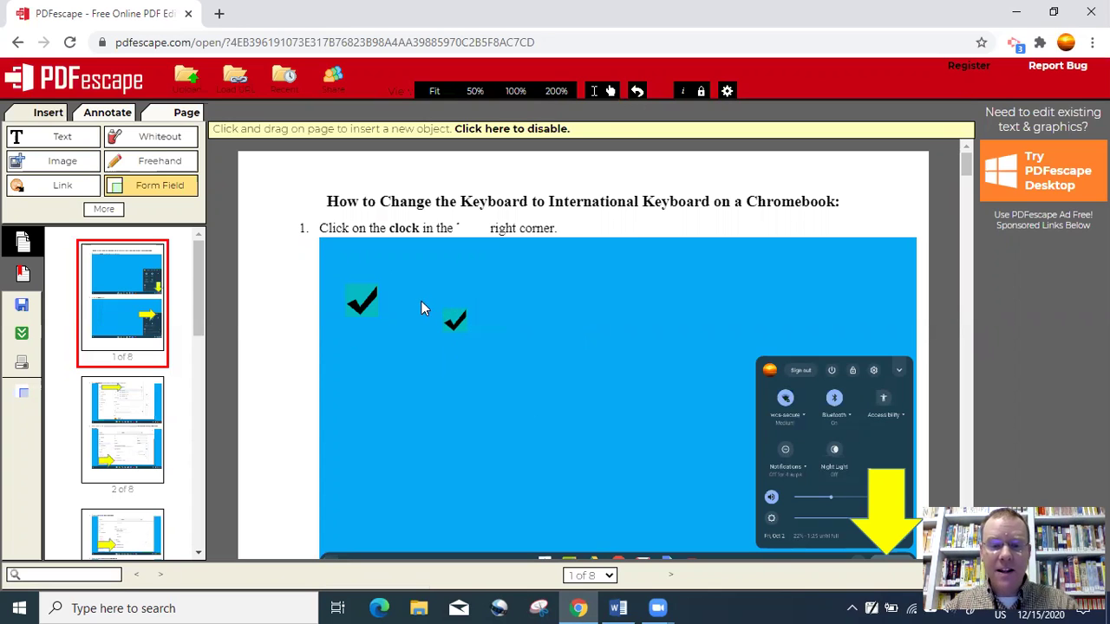
click(444, 321)
click(432, 313)
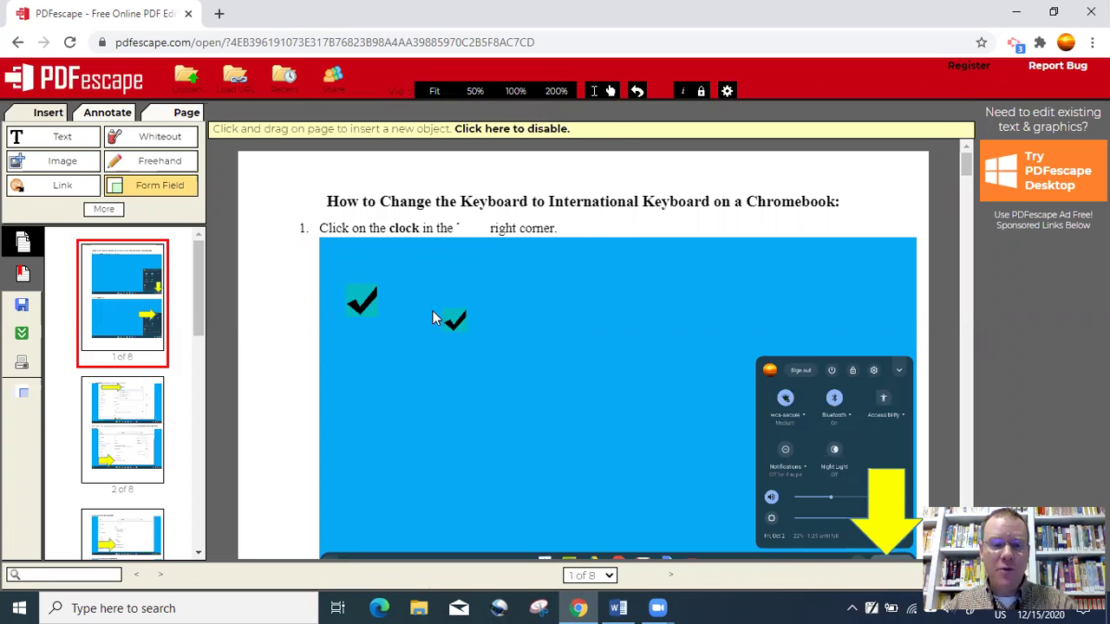
click(453, 321)
click(638, 91)
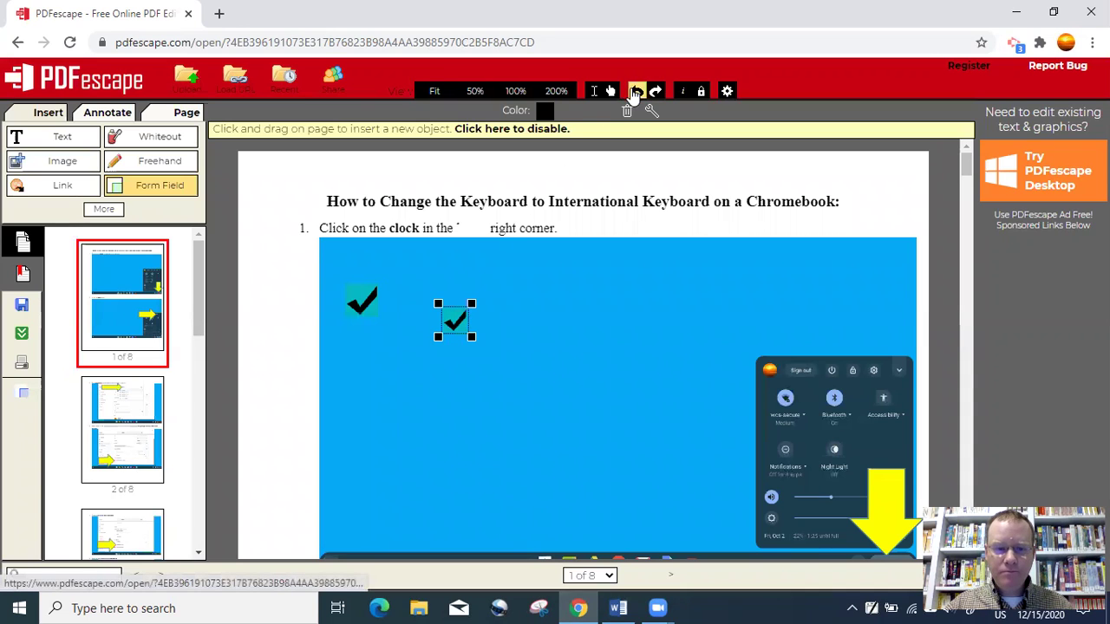
click(637, 91)
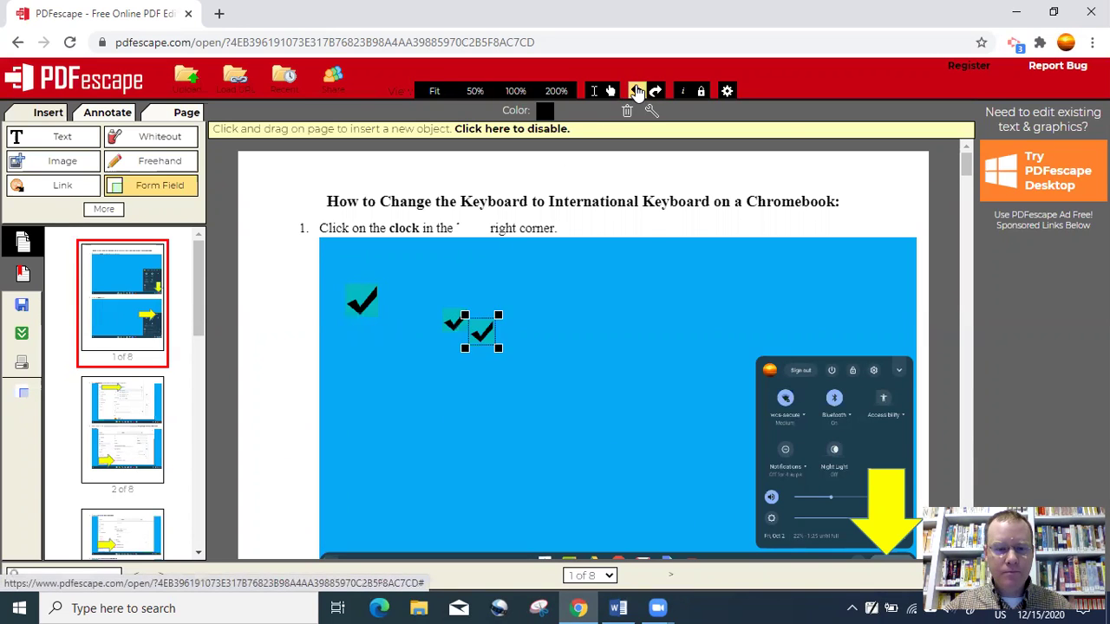
click(638, 91)
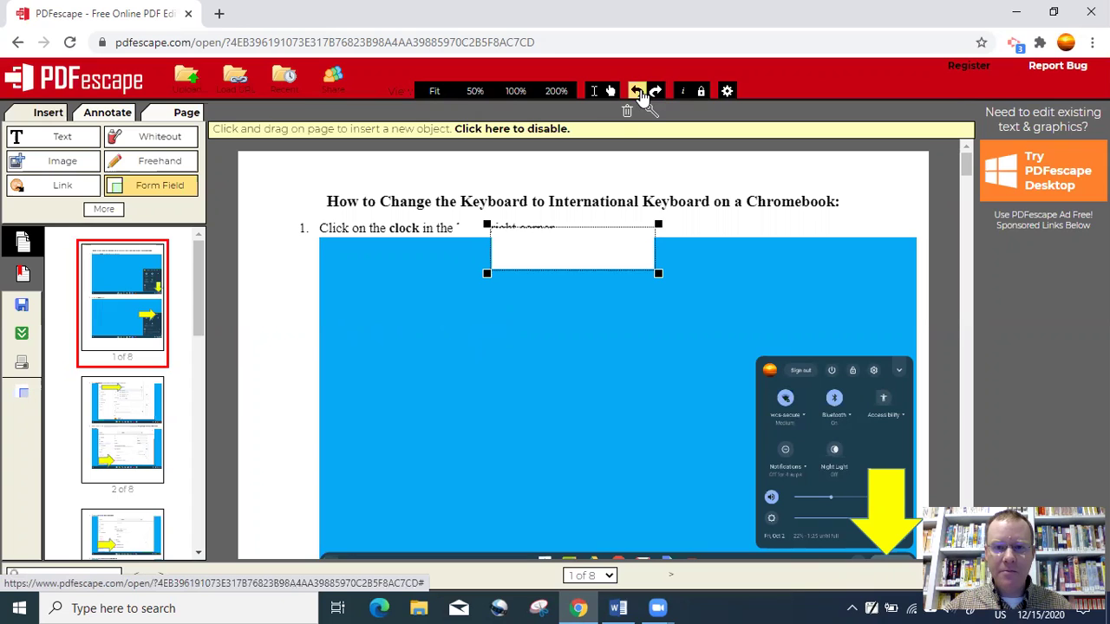
click(638, 91)
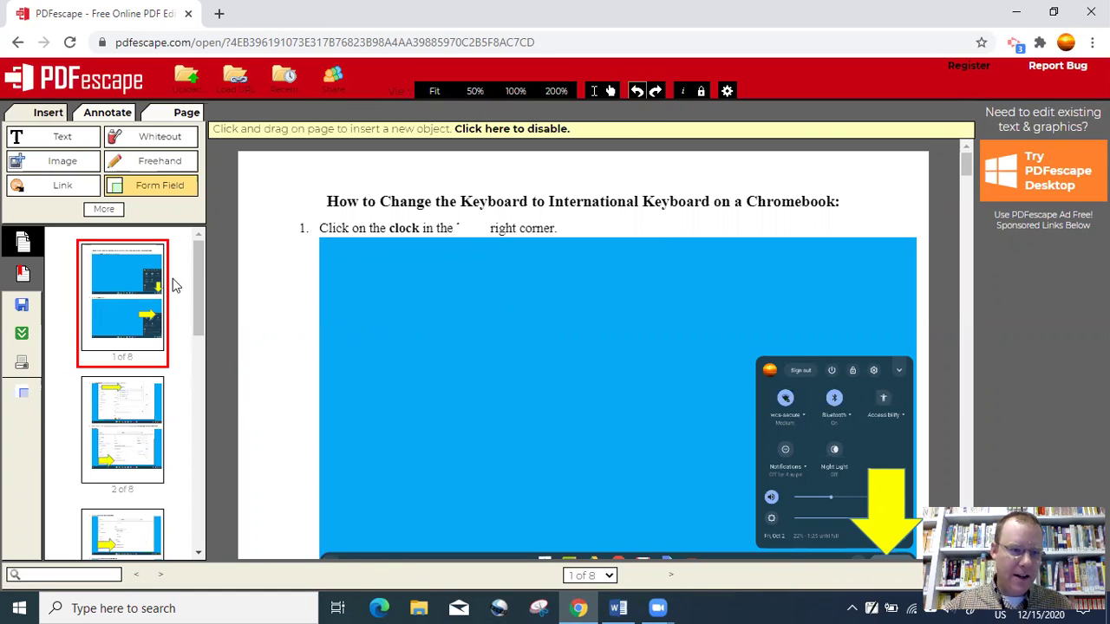
- Draw a dropdown form field on page 1's blue image and undo its insertion
click(169, 189)
click(539, 310)
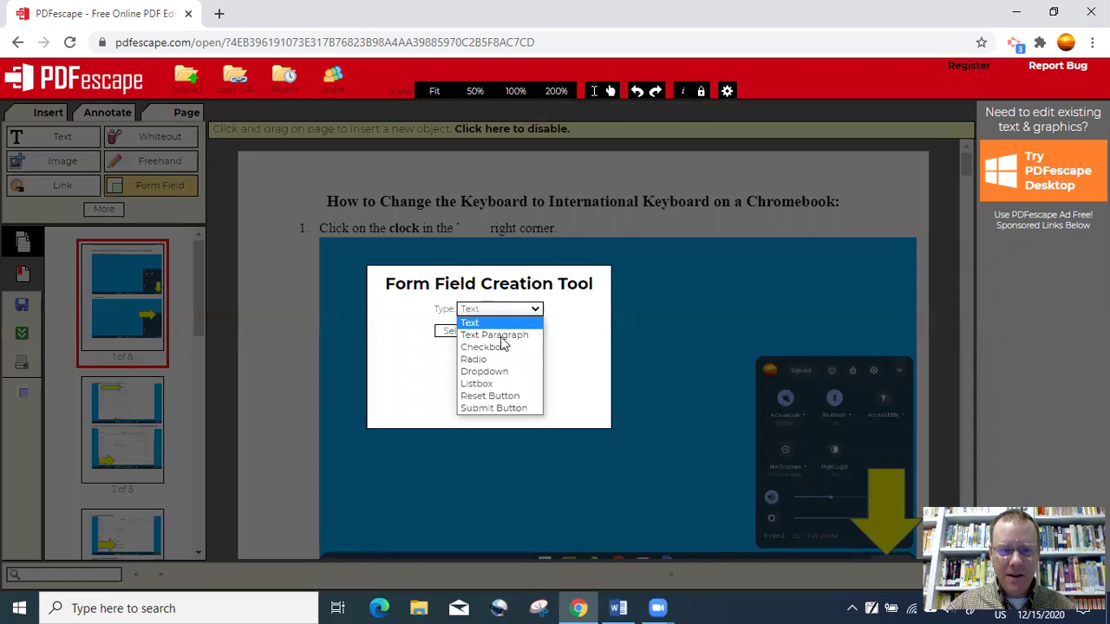
click(484, 371)
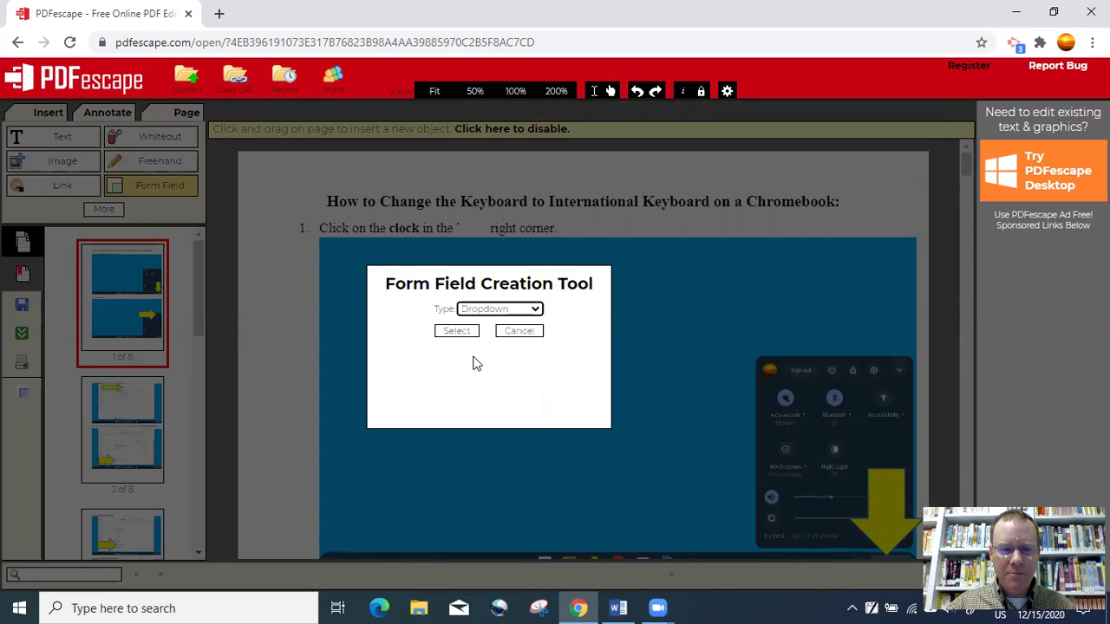
click(456, 332)
drag(354, 297, 470, 407)
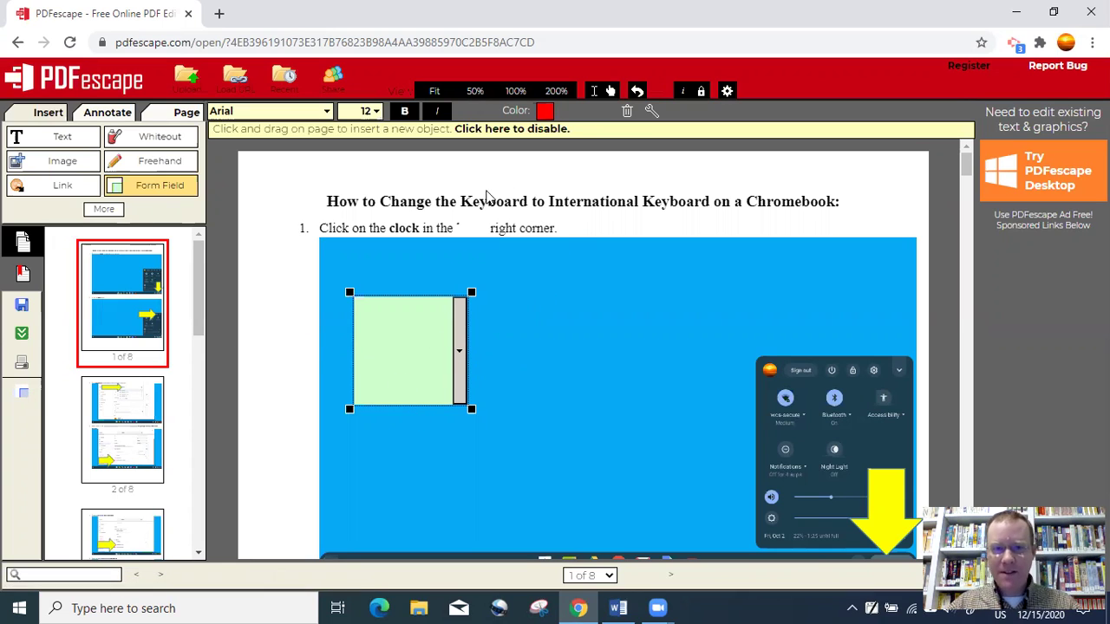
click(637, 90)
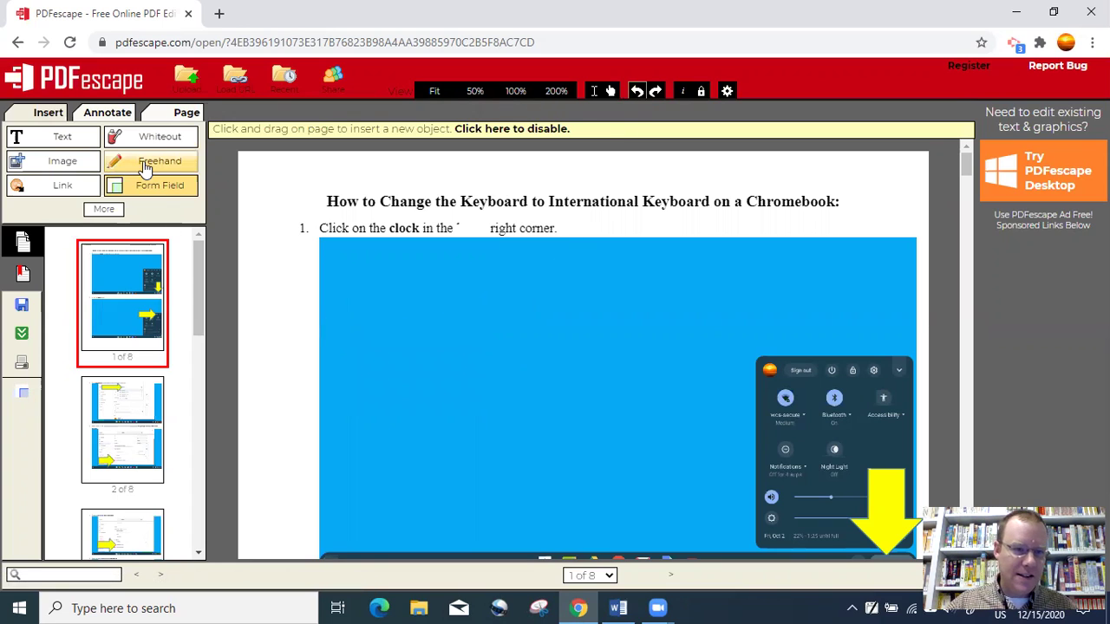
- Add a sticky note on page 1, moving its note box to the page's upper right and its marker in front of the title
click(104, 211)
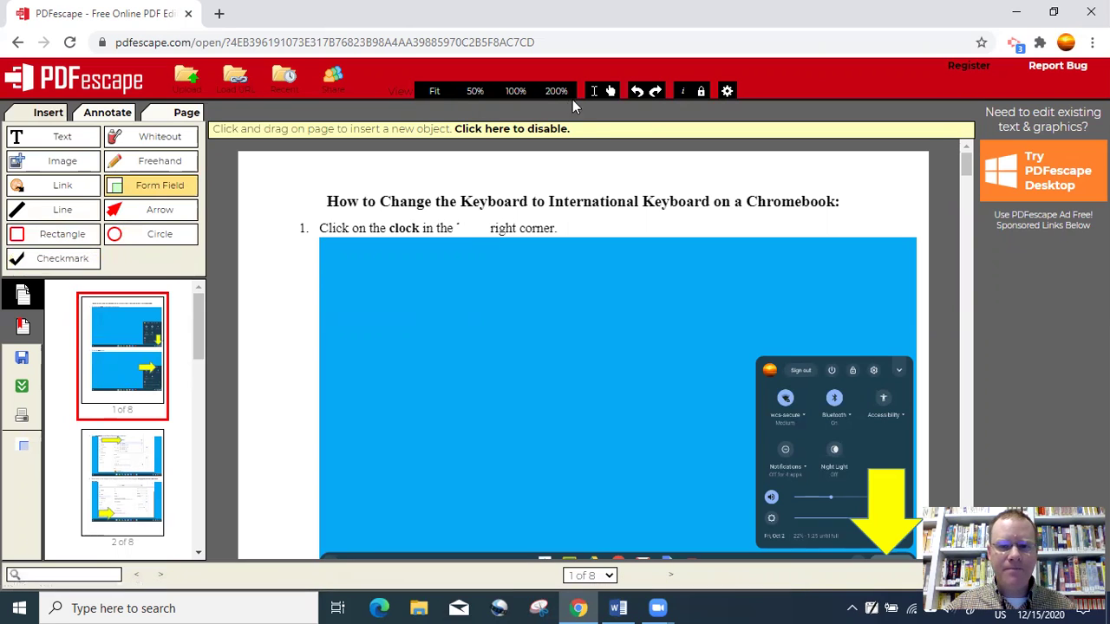
click(106, 115)
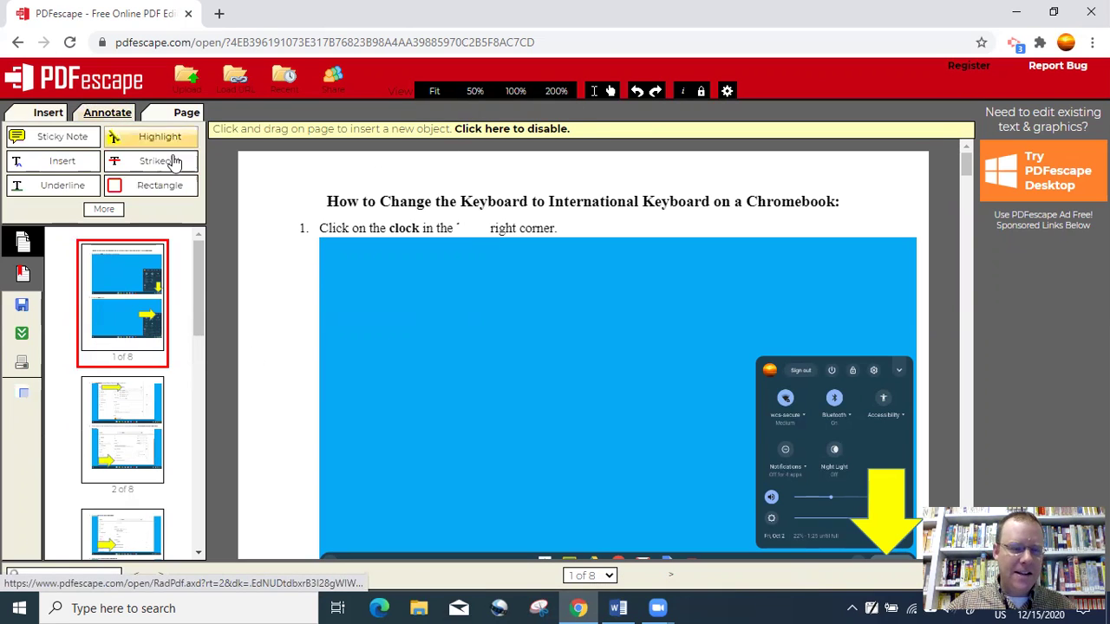
click(59, 143)
drag(379, 288, 527, 405)
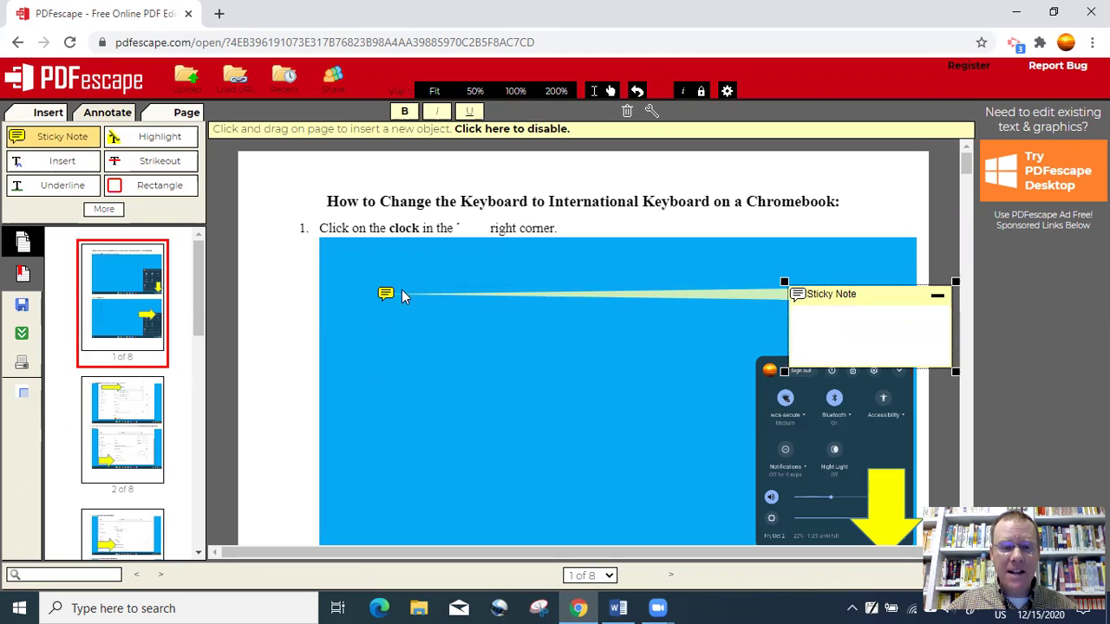
drag(836, 289, 808, 177)
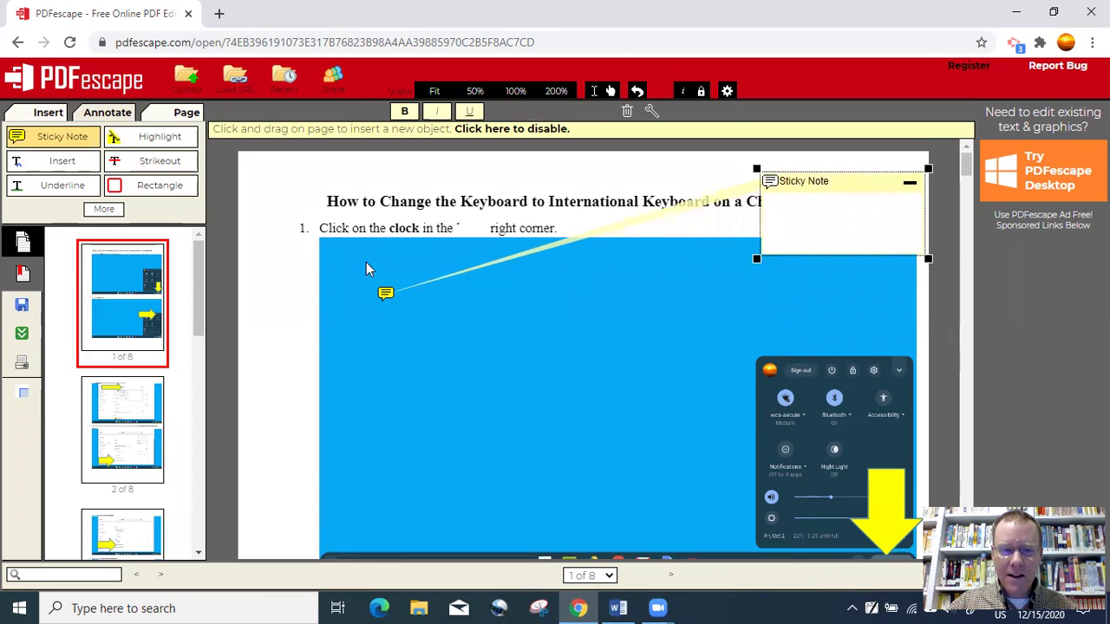
drag(385, 292, 315, 201)
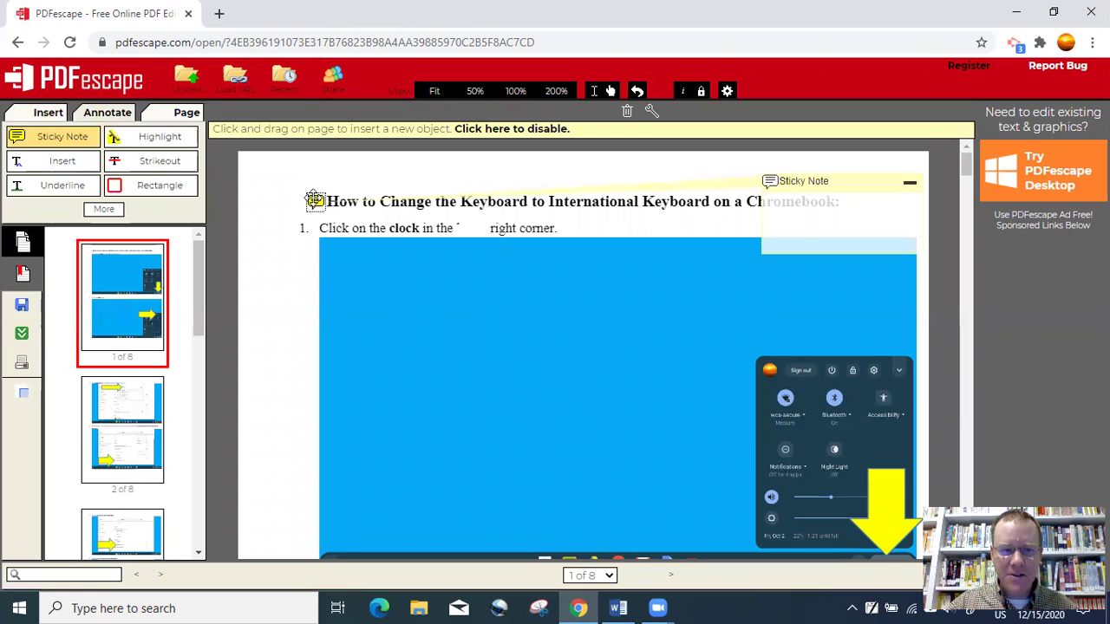
- Write "See the additional dirctions." in the sticky note and undo until the note is removed
click(820, 210)
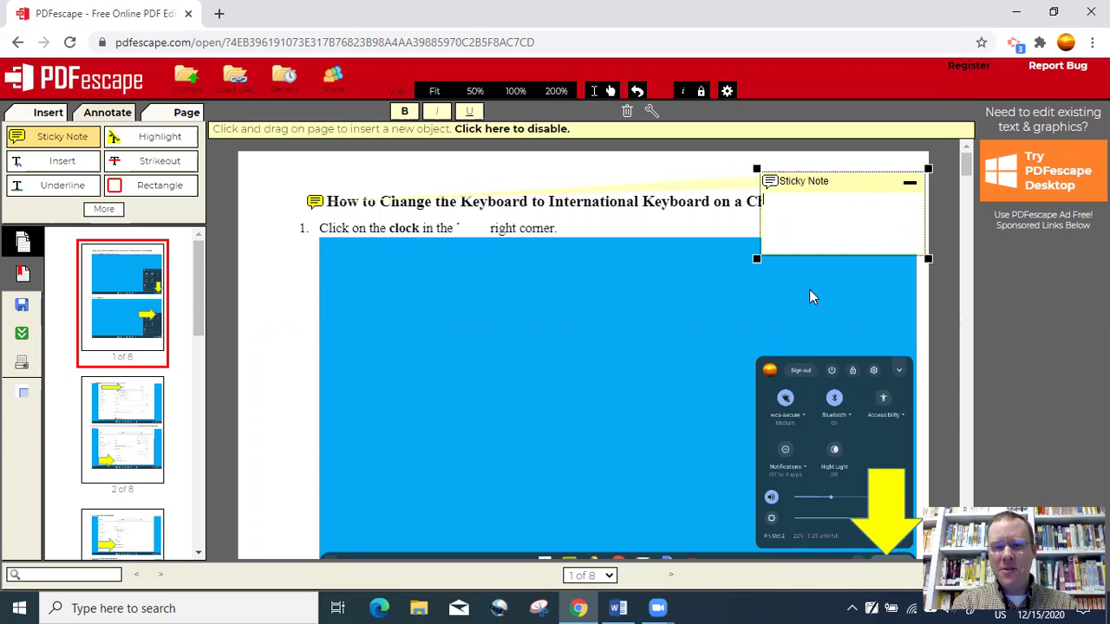
text(See the )
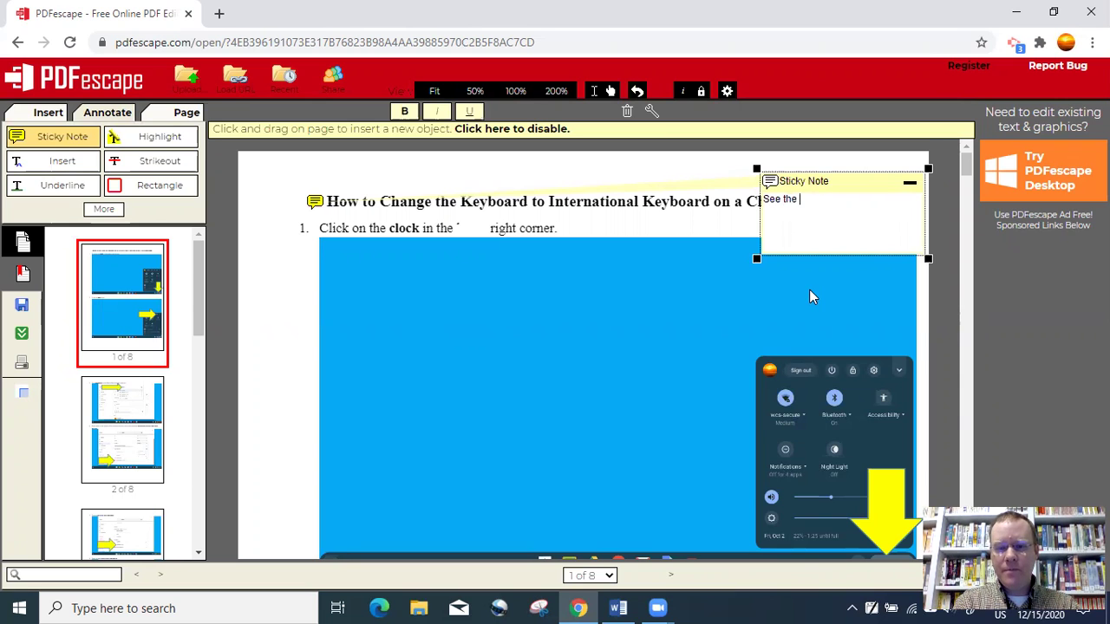
text(additional dircti)
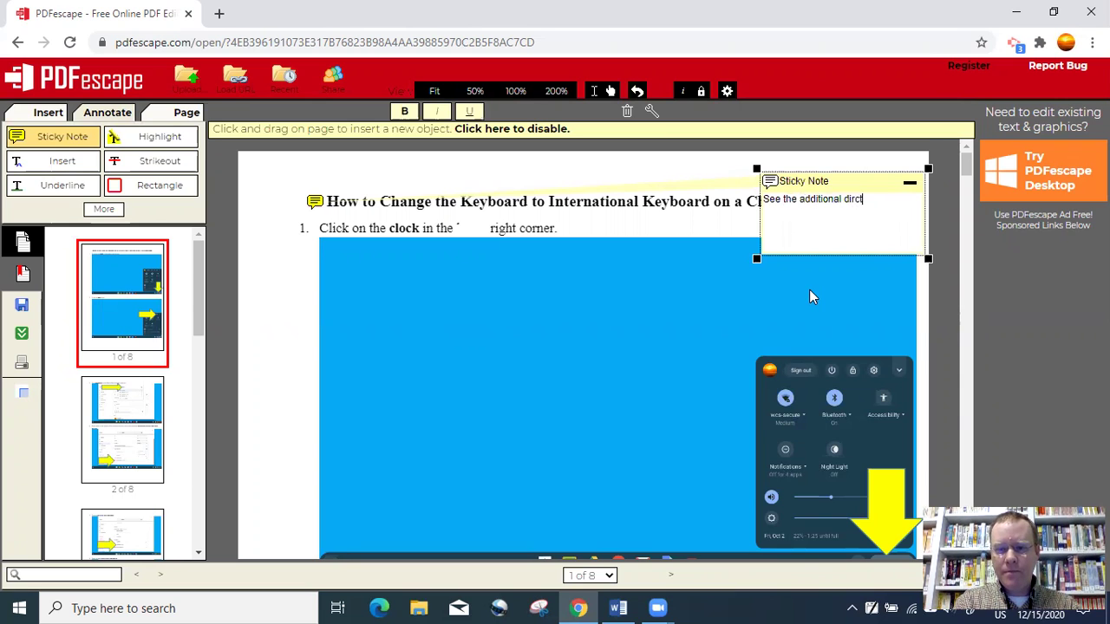
text(ons.)
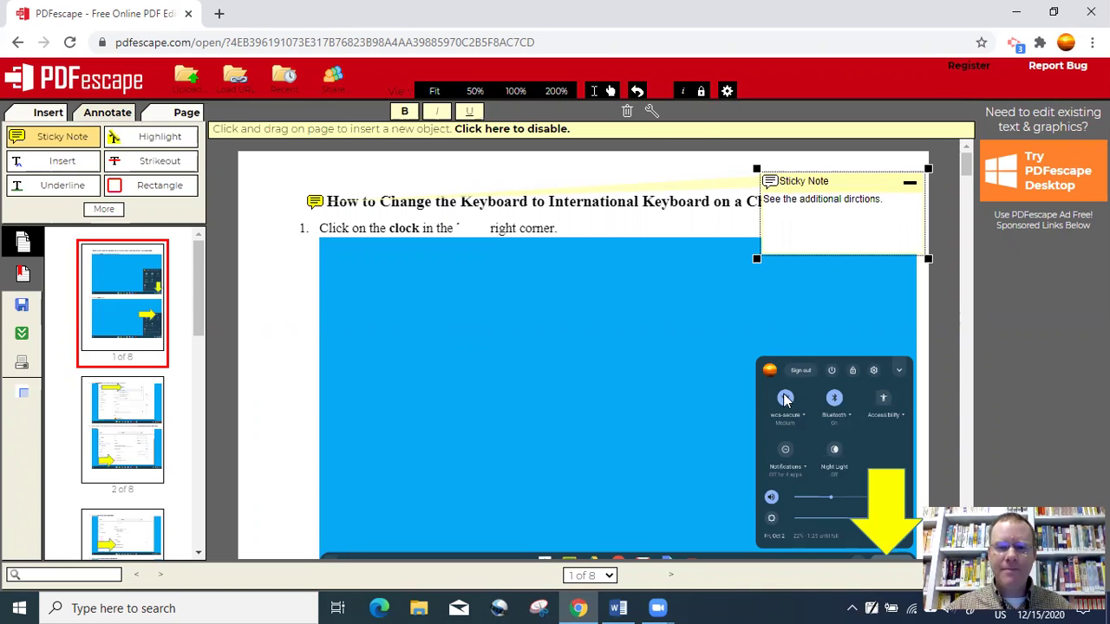
click(637, 92)
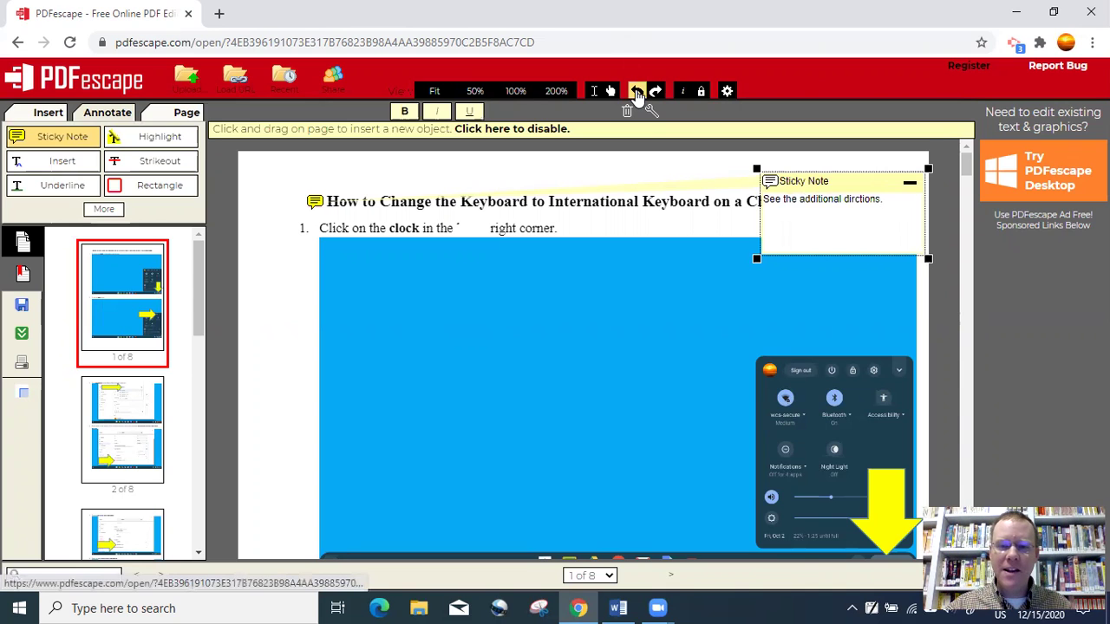
click(637, 92)
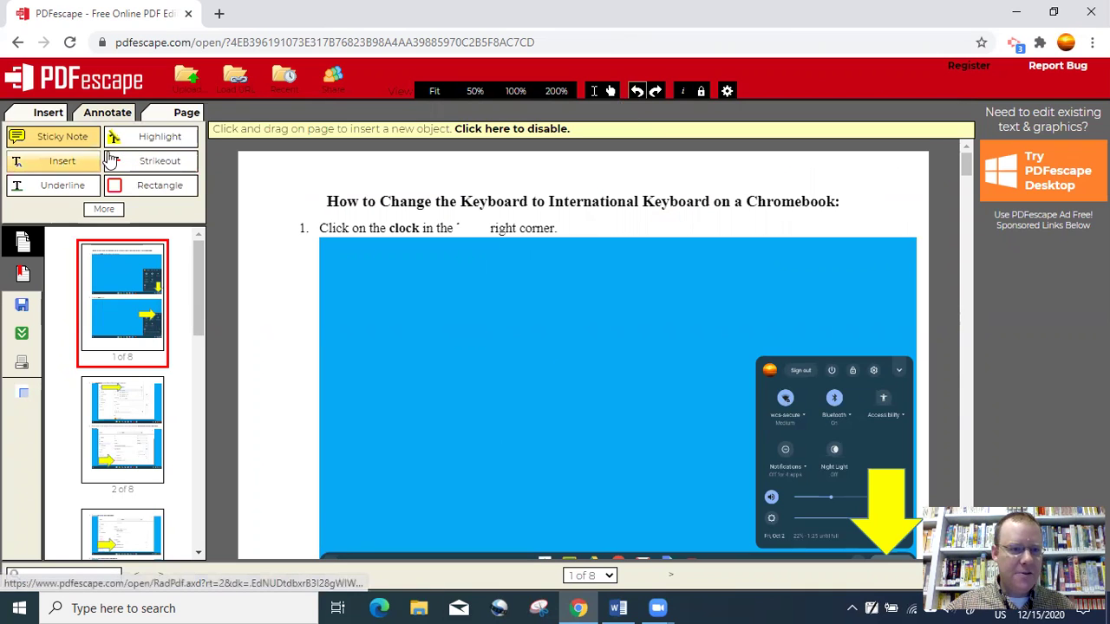
- Highlight "Click on the clock" in yellow in the first instruction line and undo the highlight
click(144, 140)
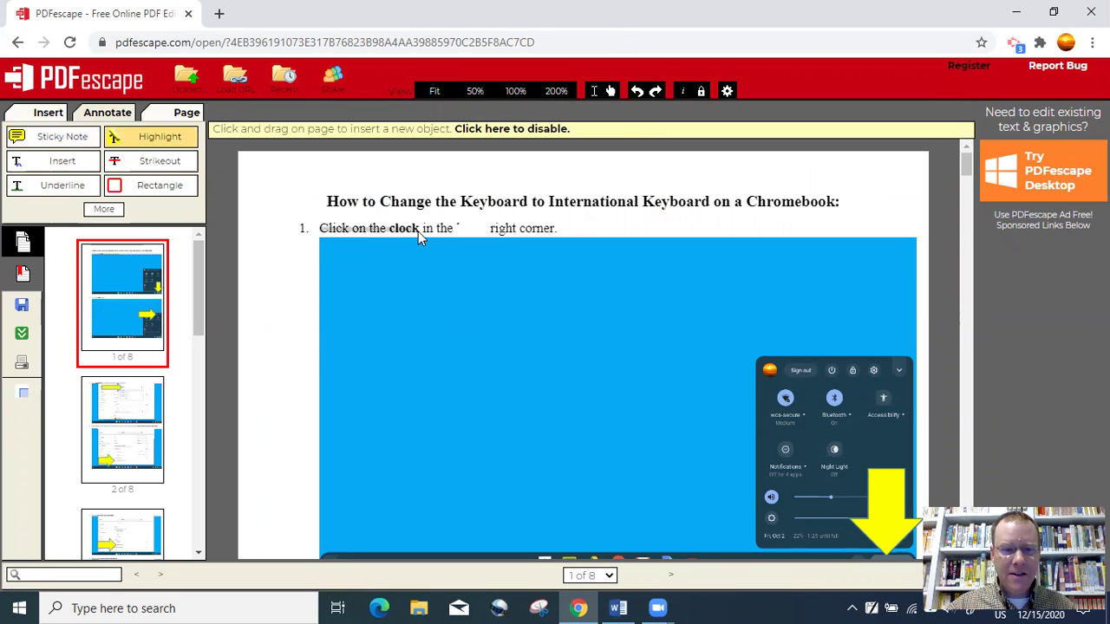
drag(418, 232, 418, 231)
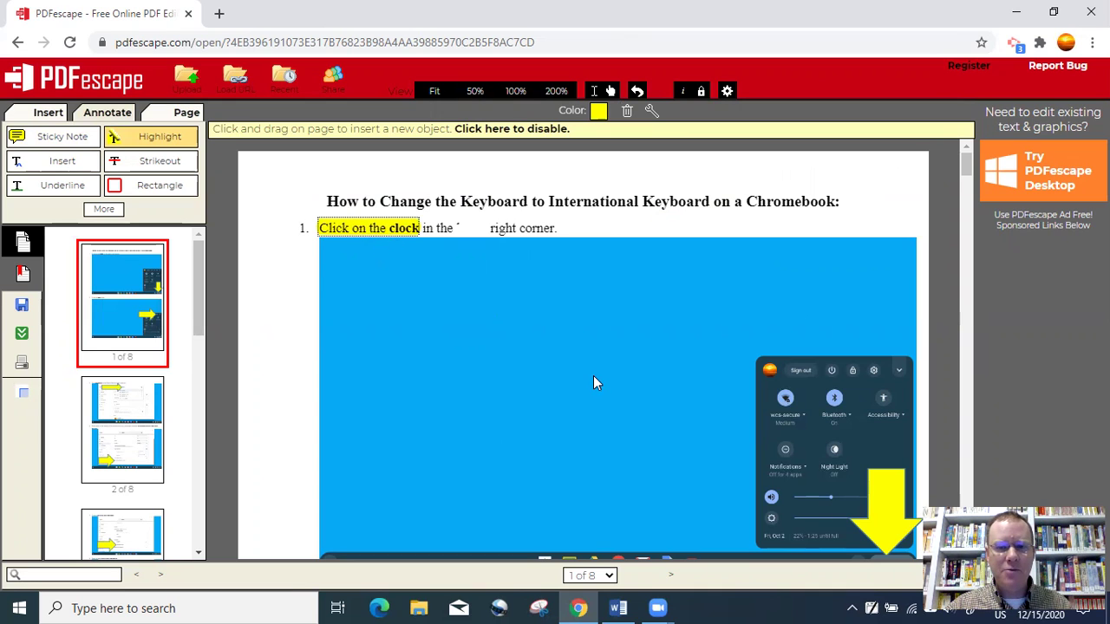
click(636, 90)
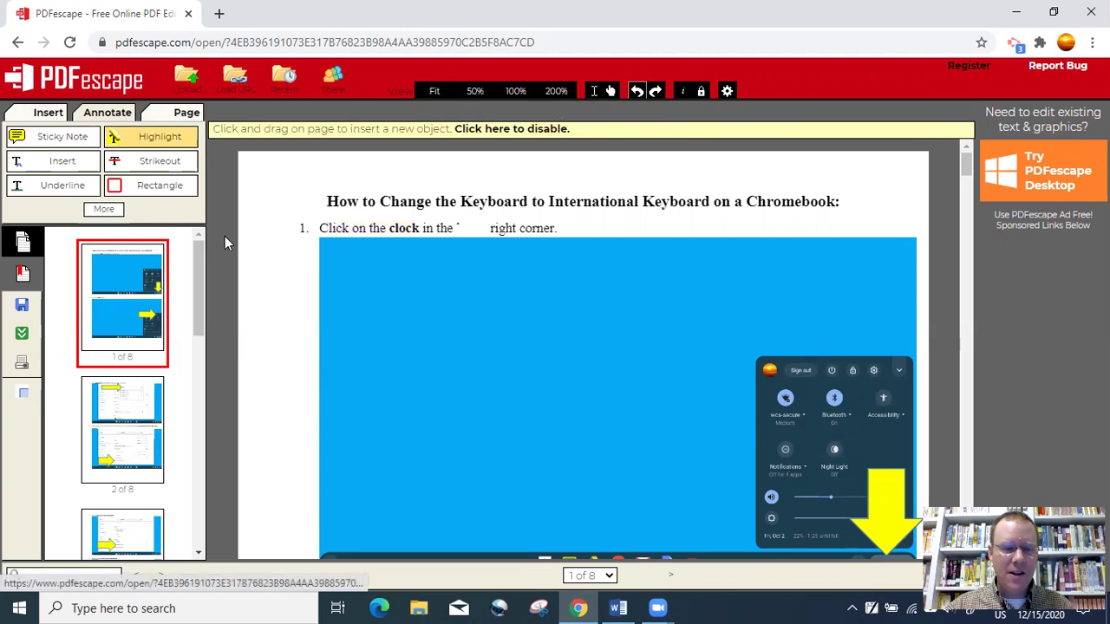
- Strike out the whole first instruction line in red and undo the strikeout
click(141, 165)
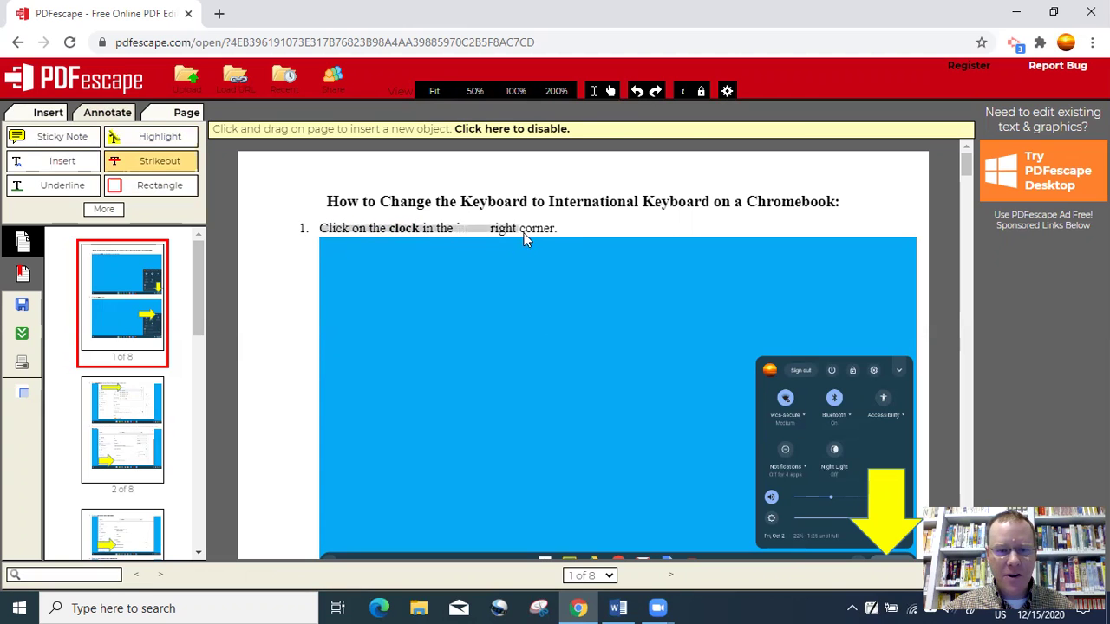
drag(525, 233, 565, 234)
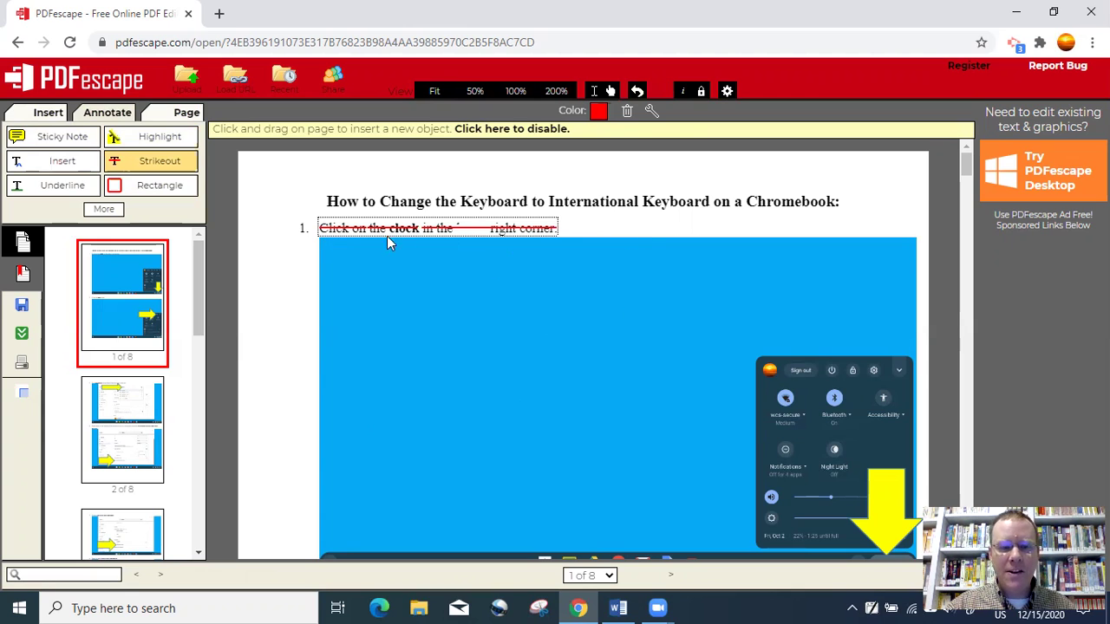
click(636, 92)
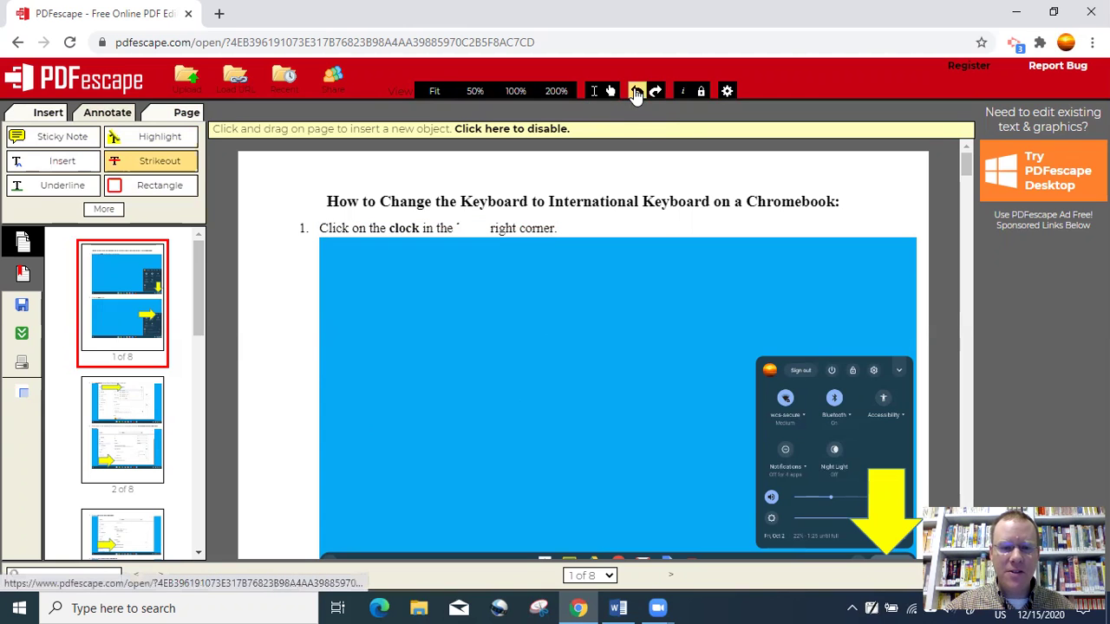
- Underline "Click on the clock" in the first instruction line and change the underline's color to red, then black
click(67, 188)
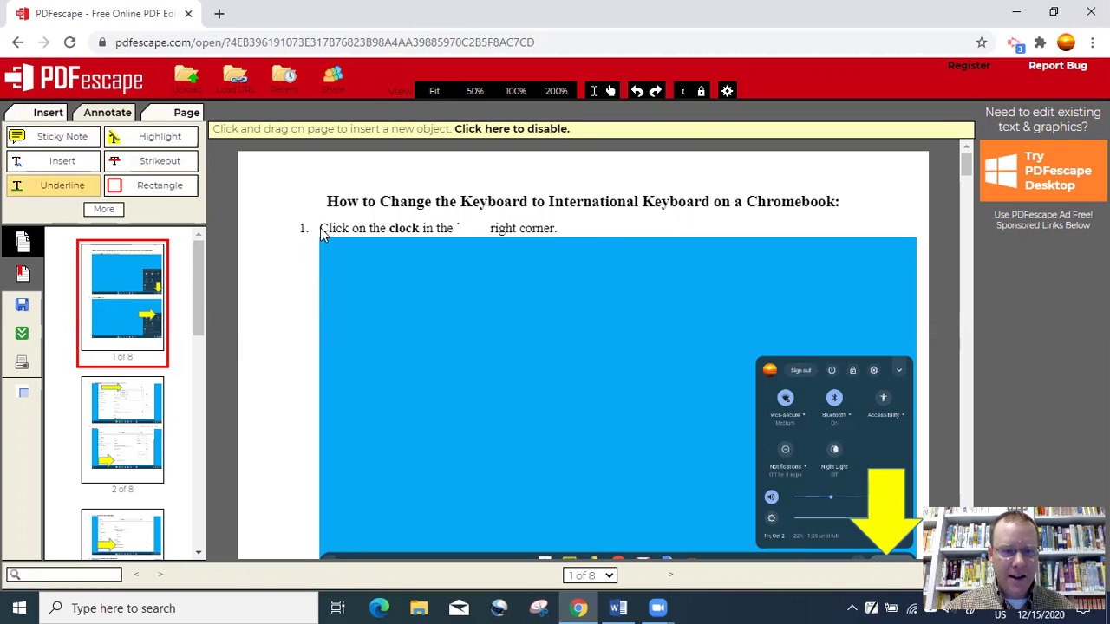
drag(417, 230, 418, 231)
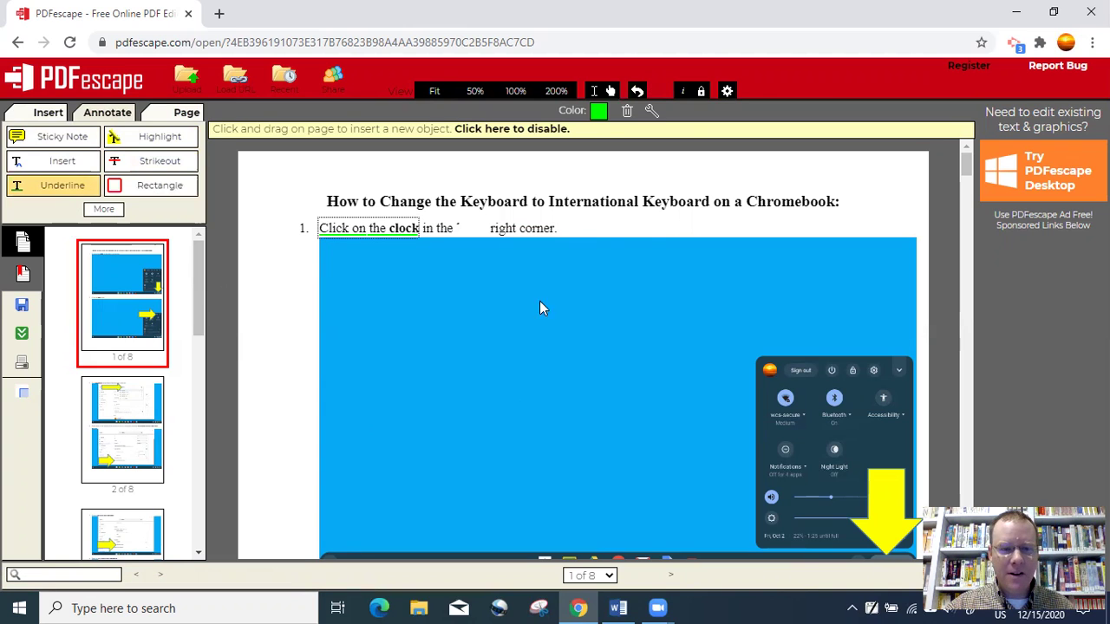
click(595, 114)
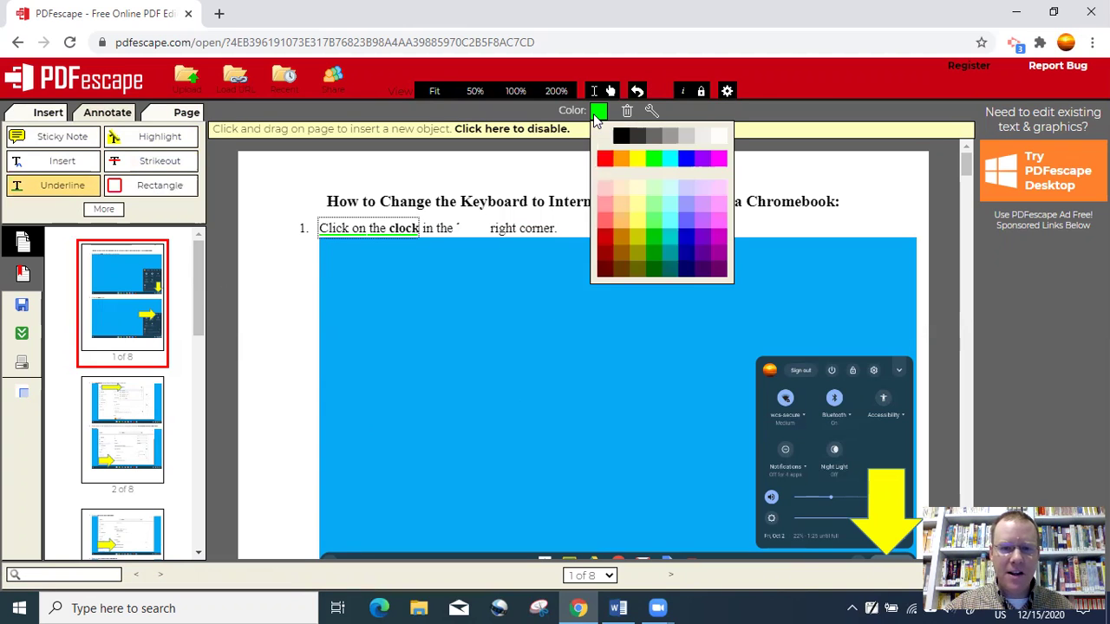
click(605, 162)
click(598, 111)
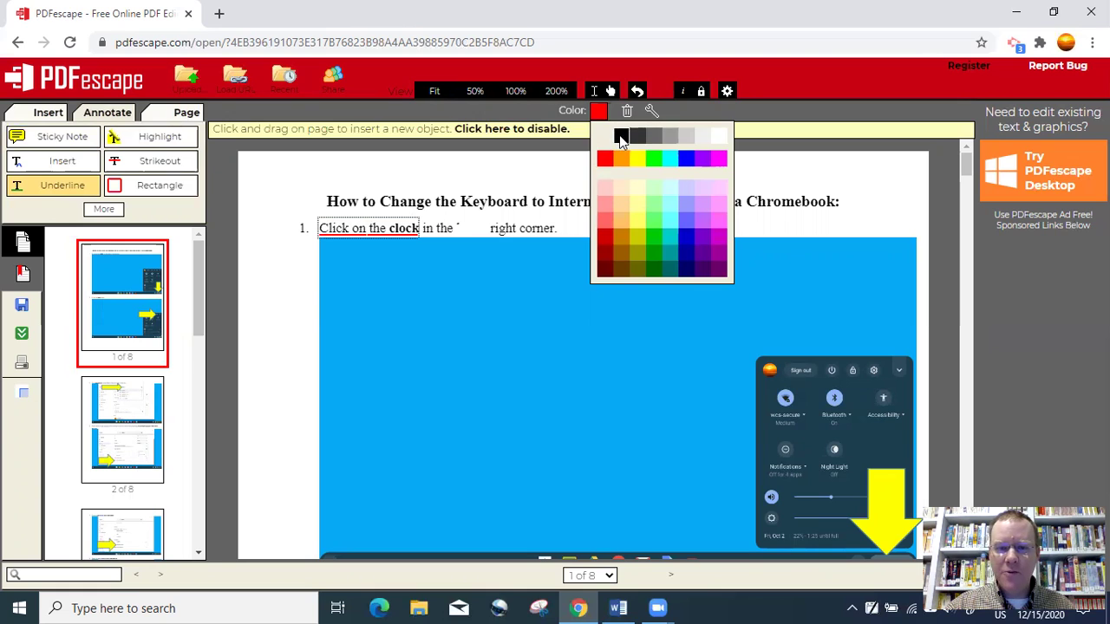
click(653, 158)
- Draw a second, green underline over the blue image below the instruction and undo until both underlines are removed
drag(614, 309, 781, 359)
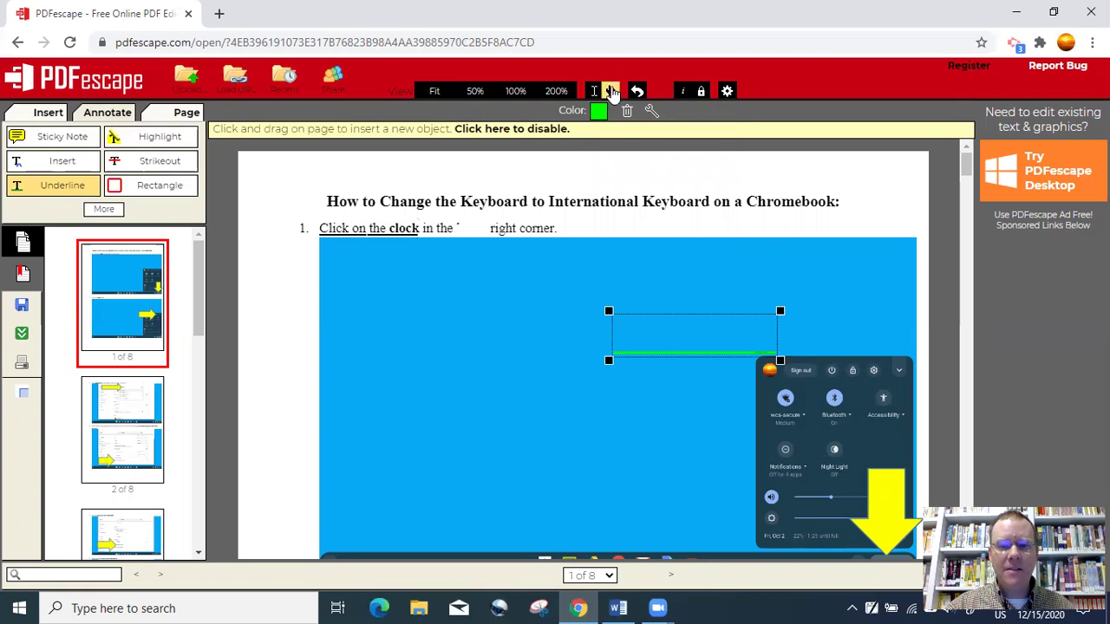
click(636, 92)
click(638, 93)
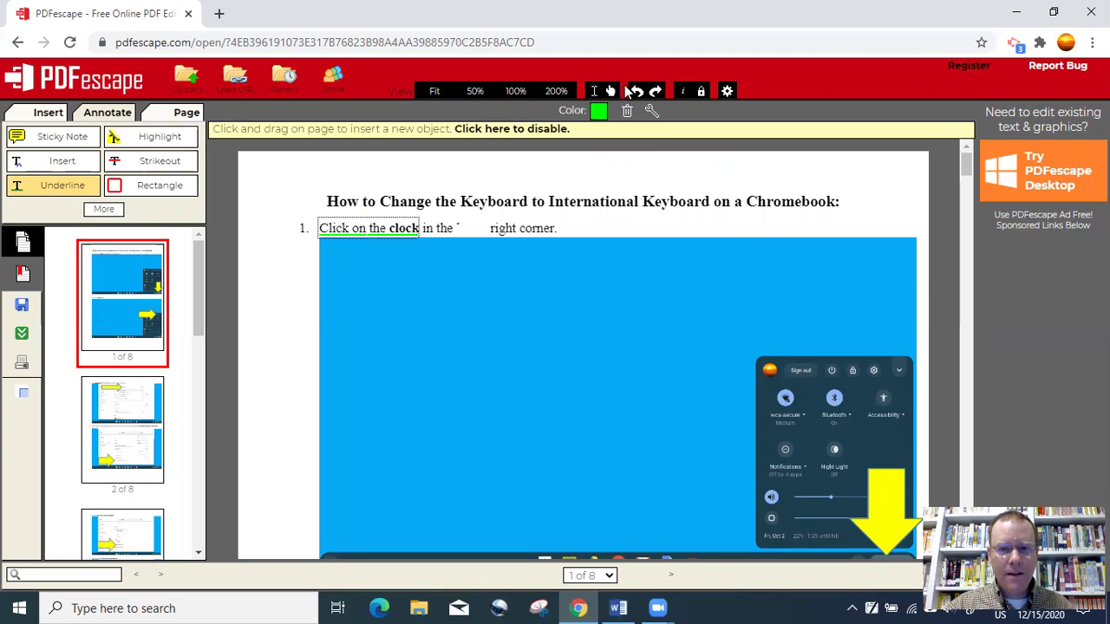
click(637, 92)
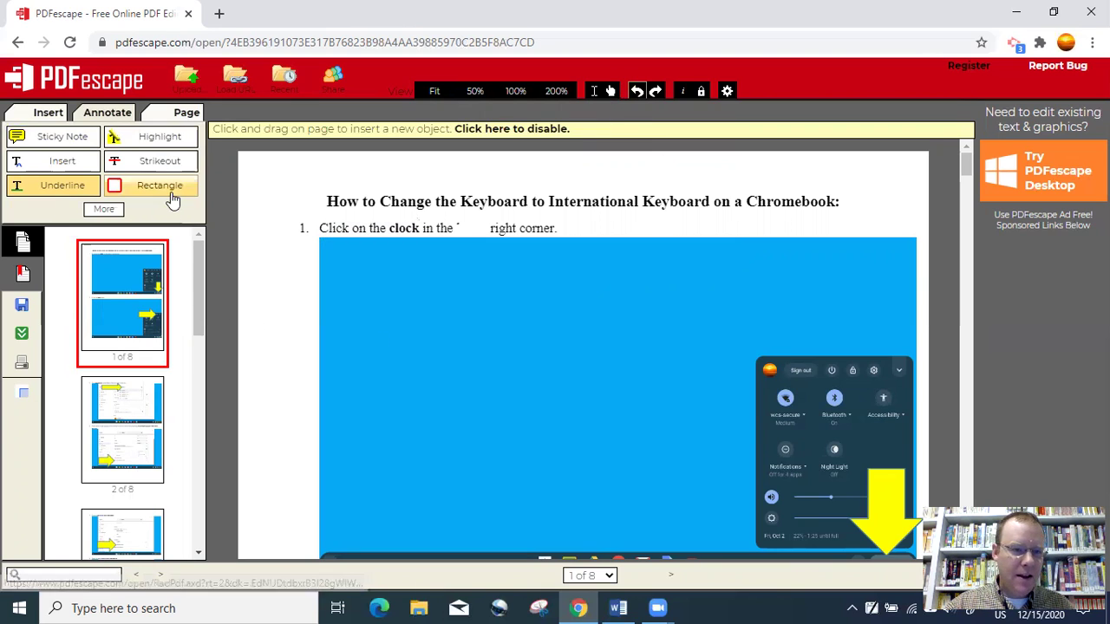
click(108, 210)
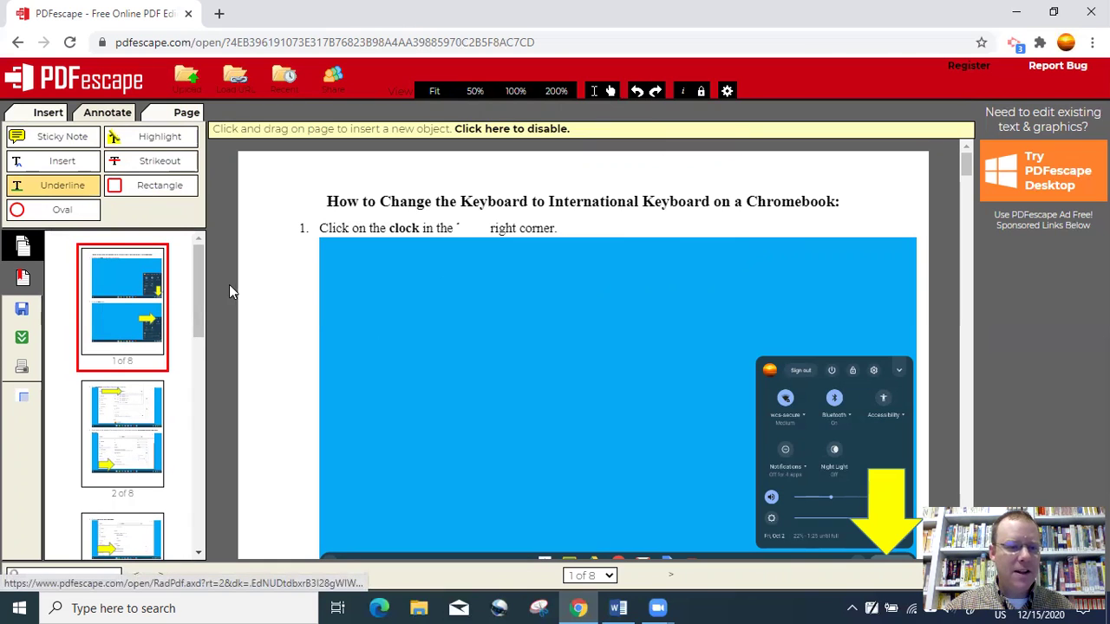
- Move page 3, which starts with the "Manage Input Methods" instruction, to page position 2
click(170, 118)
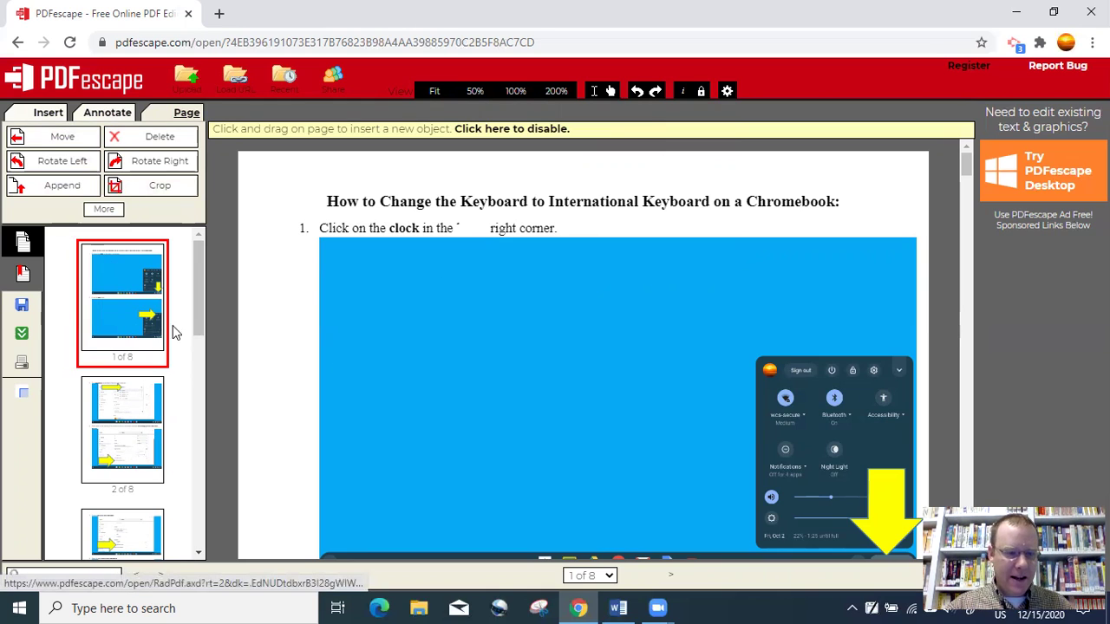
drag(195, 304, 195, 335)
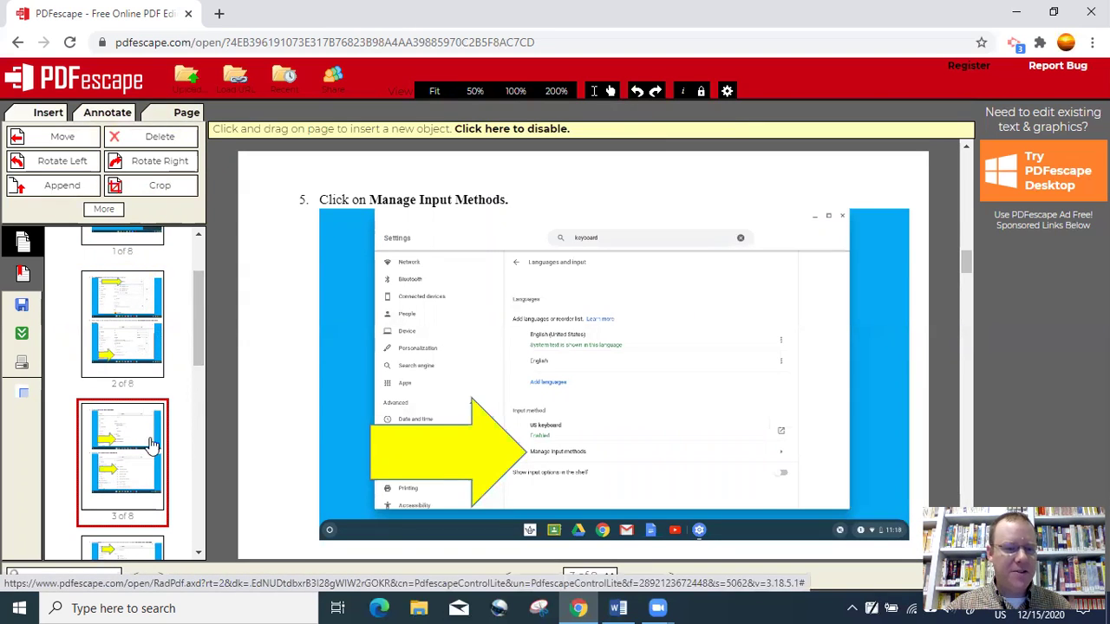
click(58, 139)
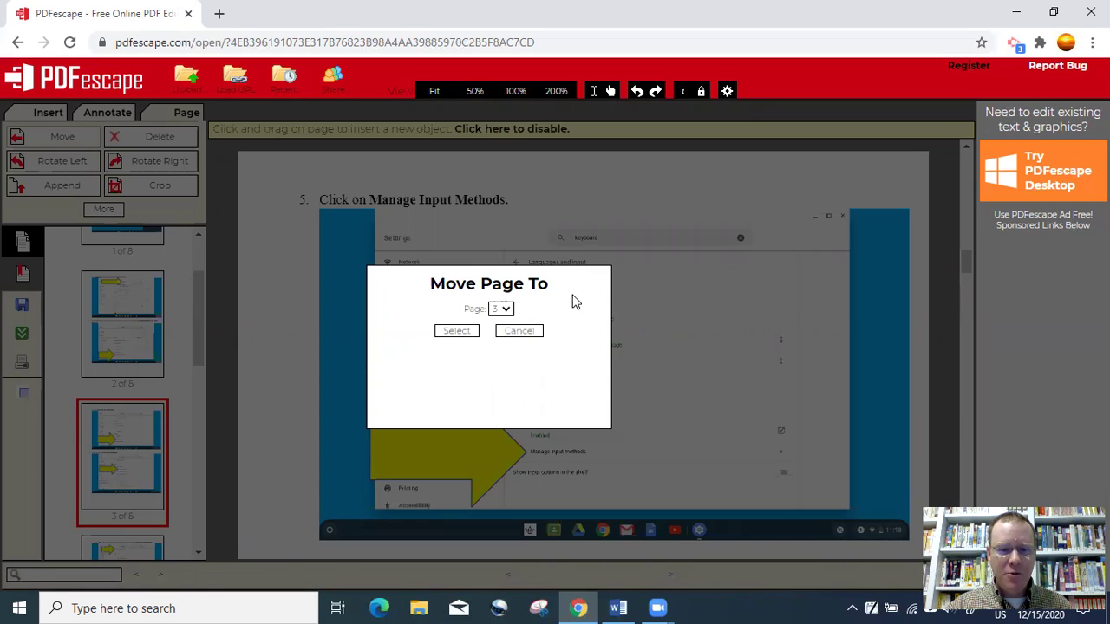
click(504, 309)
click(496, 337)
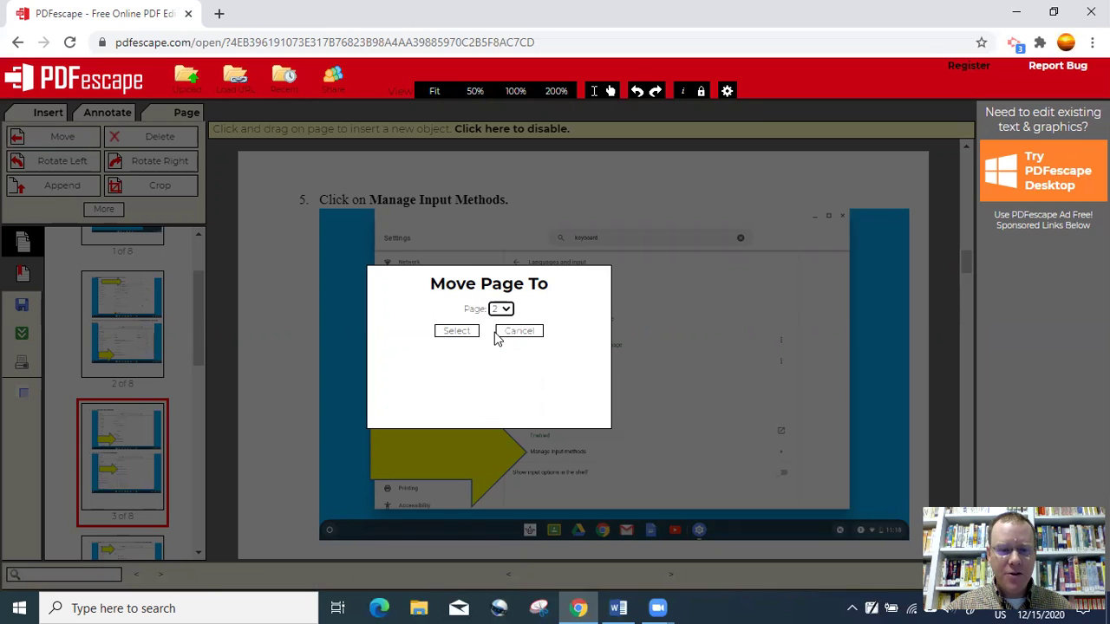
click(449, 333)
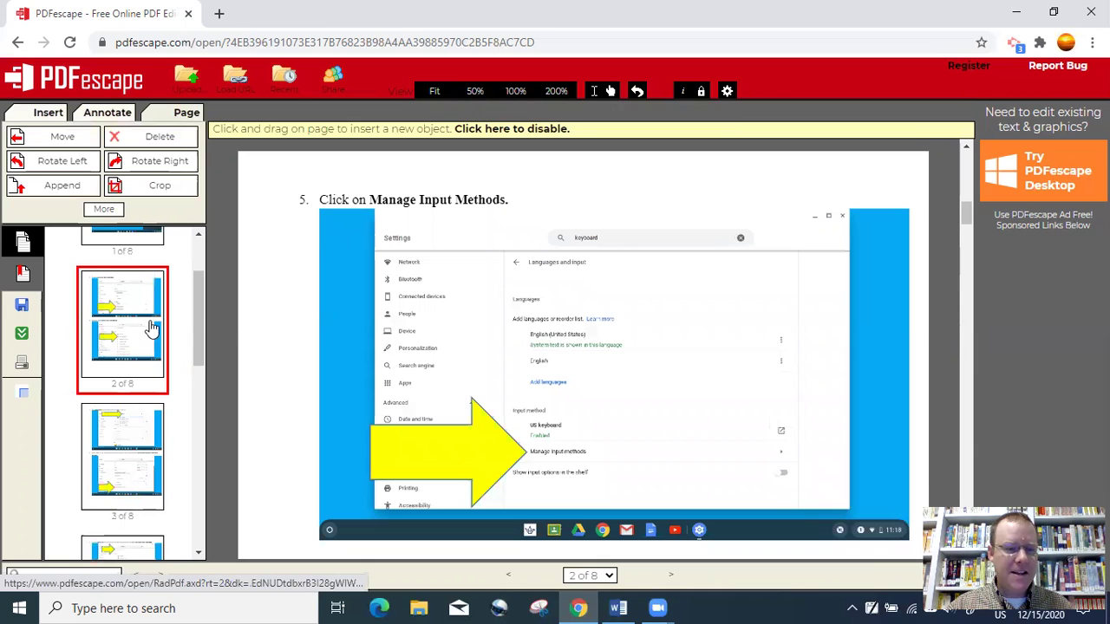
- Check the reordered pages by opening the one in position 3, and undo the page move
mouse_move(200, 322)
mouse_down()
mouse_move(203, 260)
mouse_move(209, 302)
mouse_up()
click(136, 446)
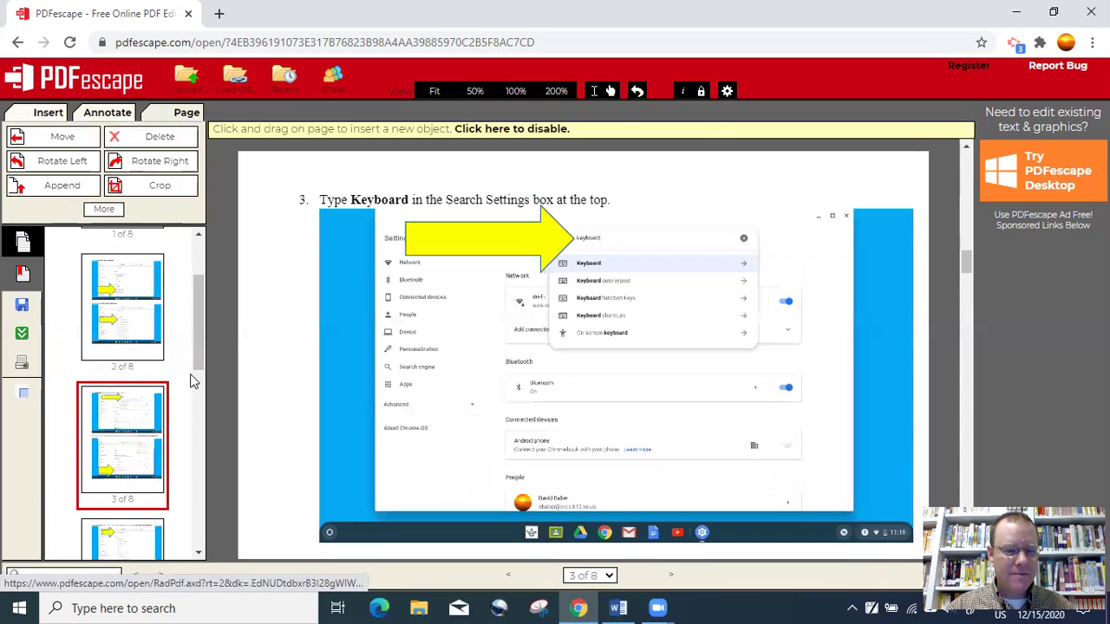
drag(200, 346, 203, 299)
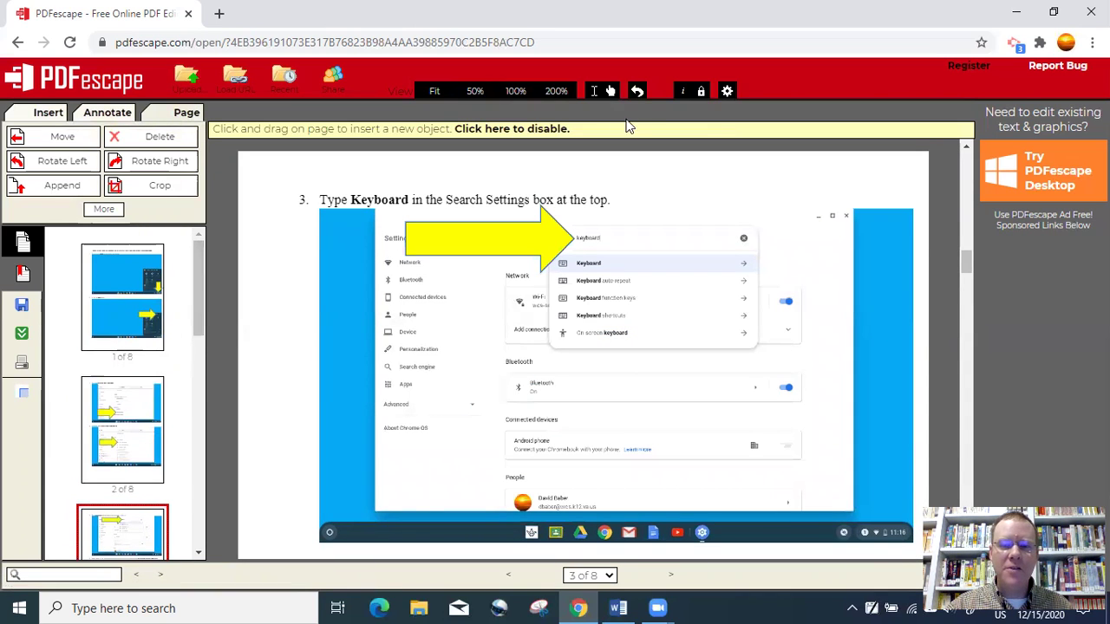
click(637, 91)
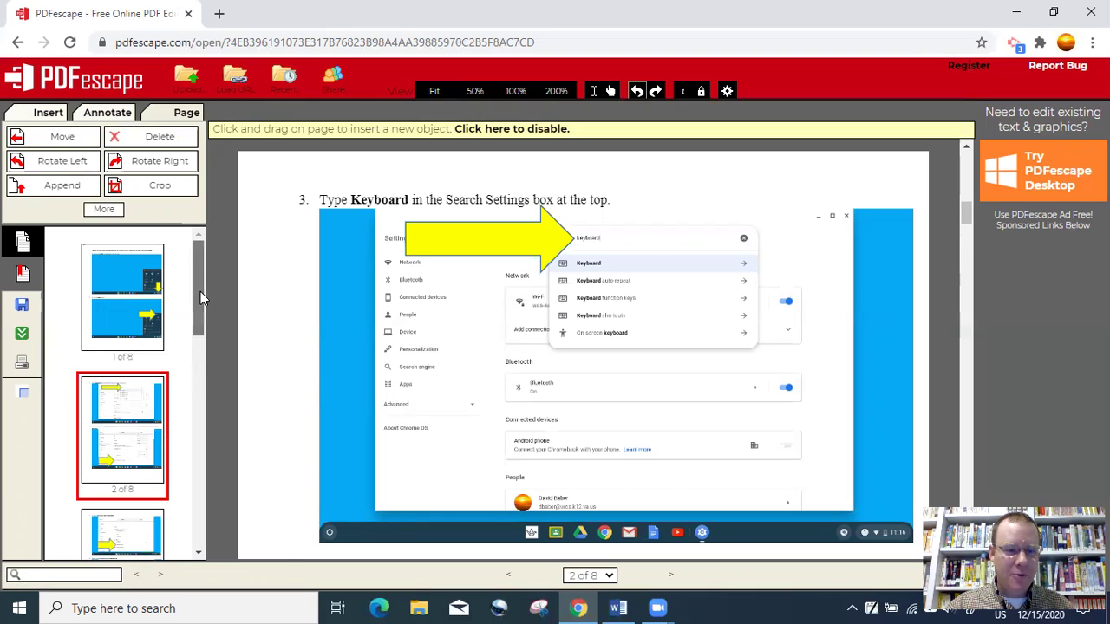
- Delete page 6, the page with the "Select US Keyboard" instruction, from the document
drag(201, 293, 200, 316)
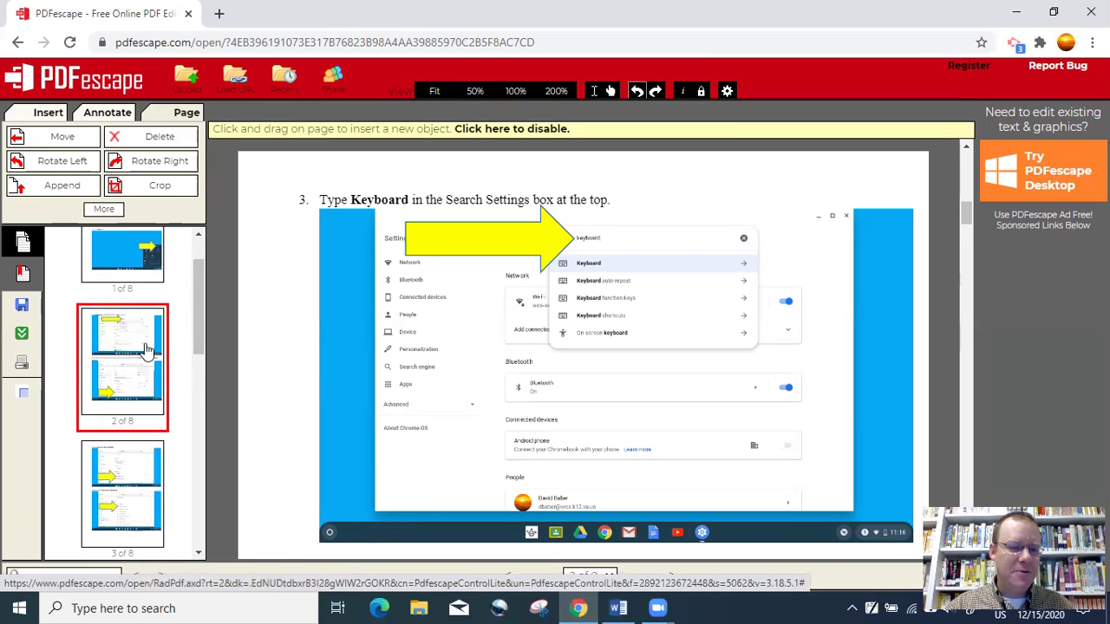
drag(200, 295, 197, 442)
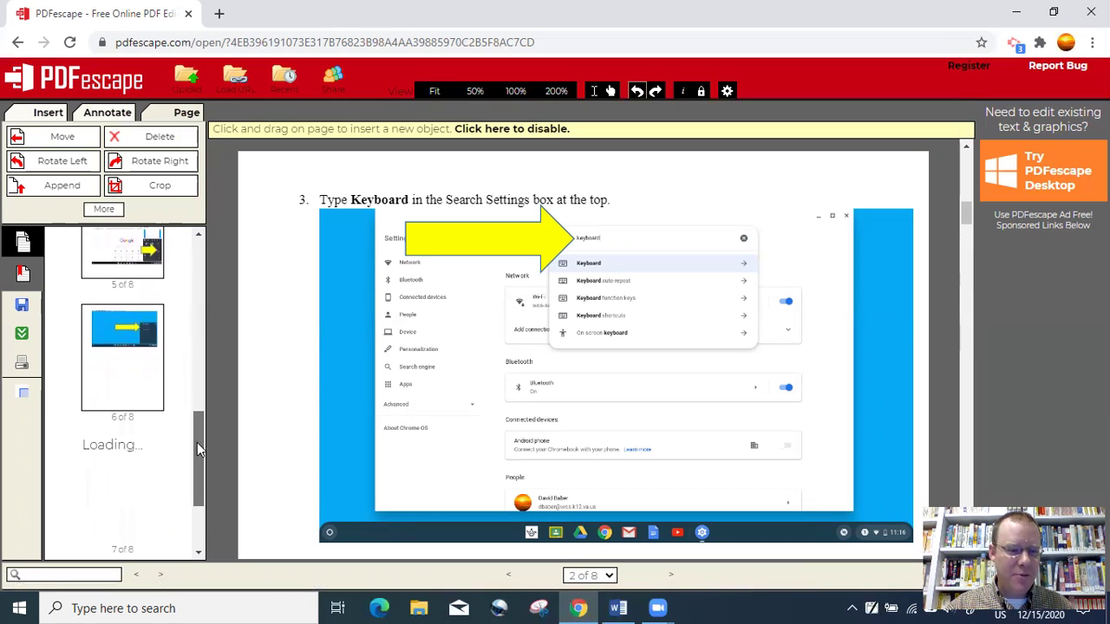
click(132, 356)
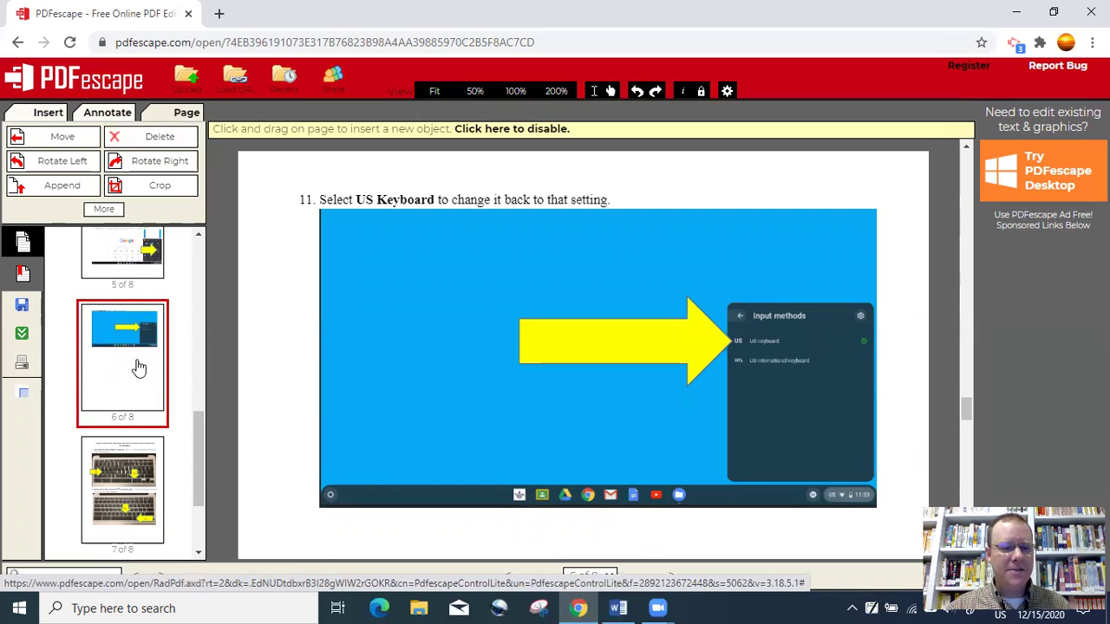
click(159, 141)
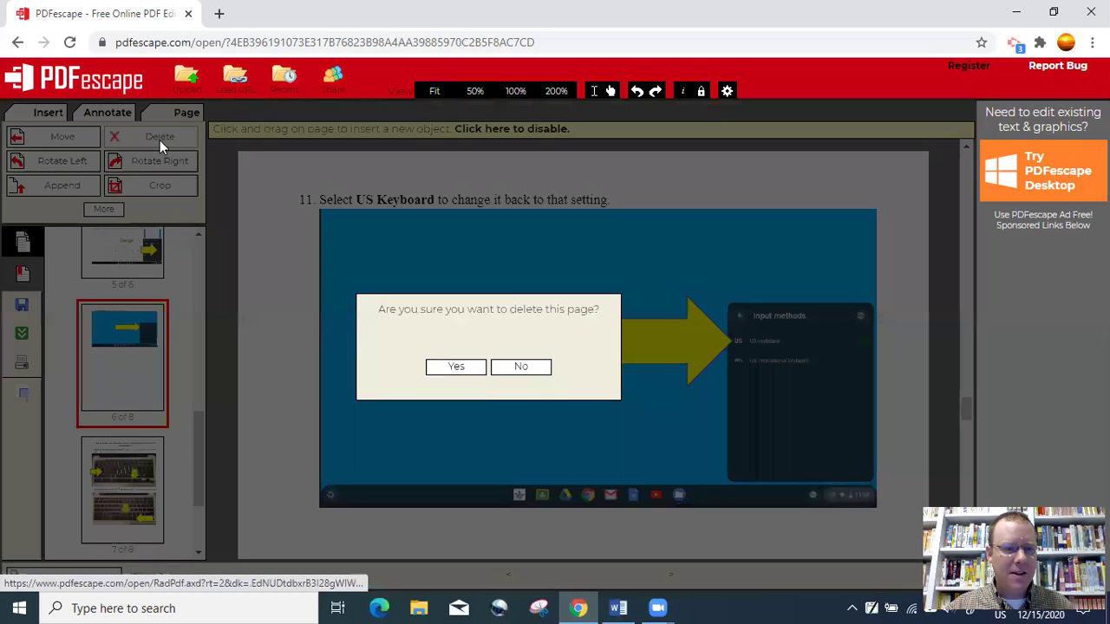
click(452, 372)
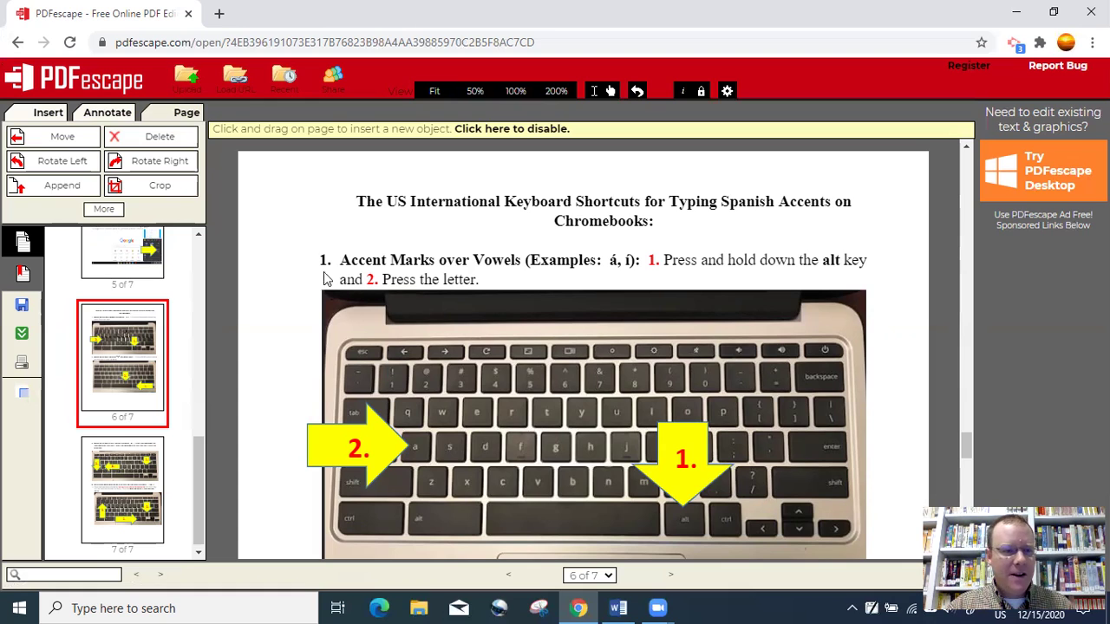
- Rotate the keyboard shortcuts page left and undo it, and do the same with a rotation to the right
click(62, 161)
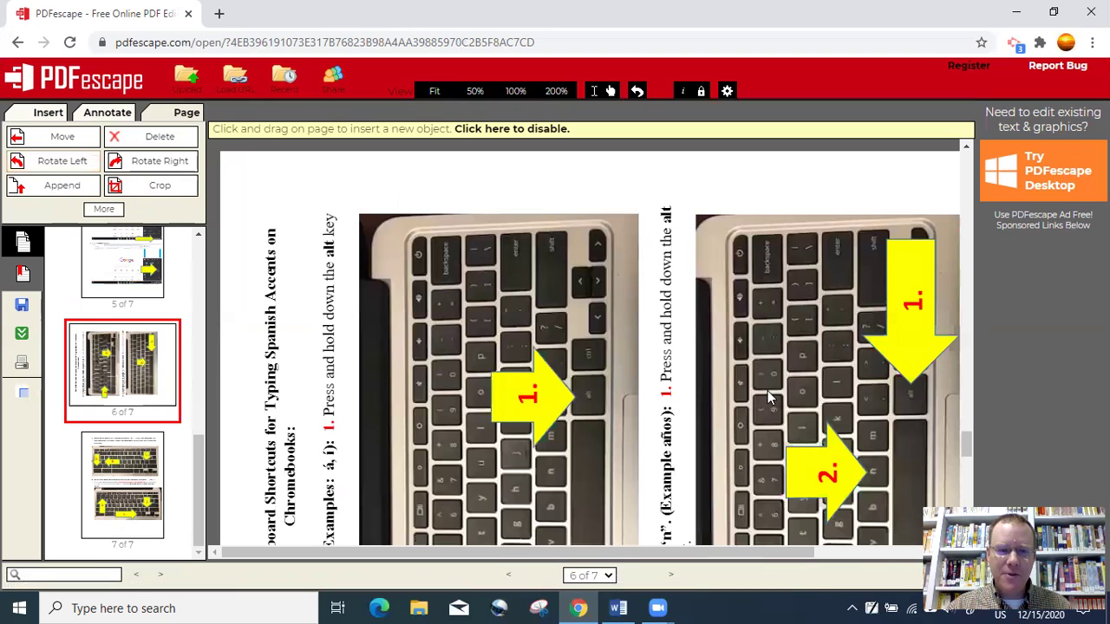
click(639, 91)
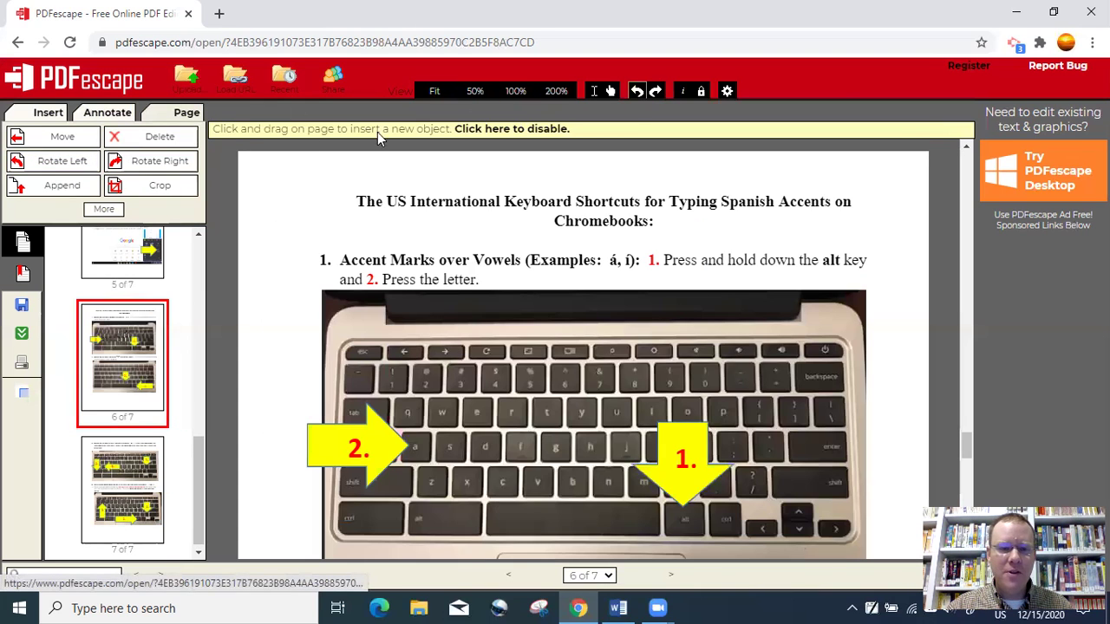
click(137, 169)
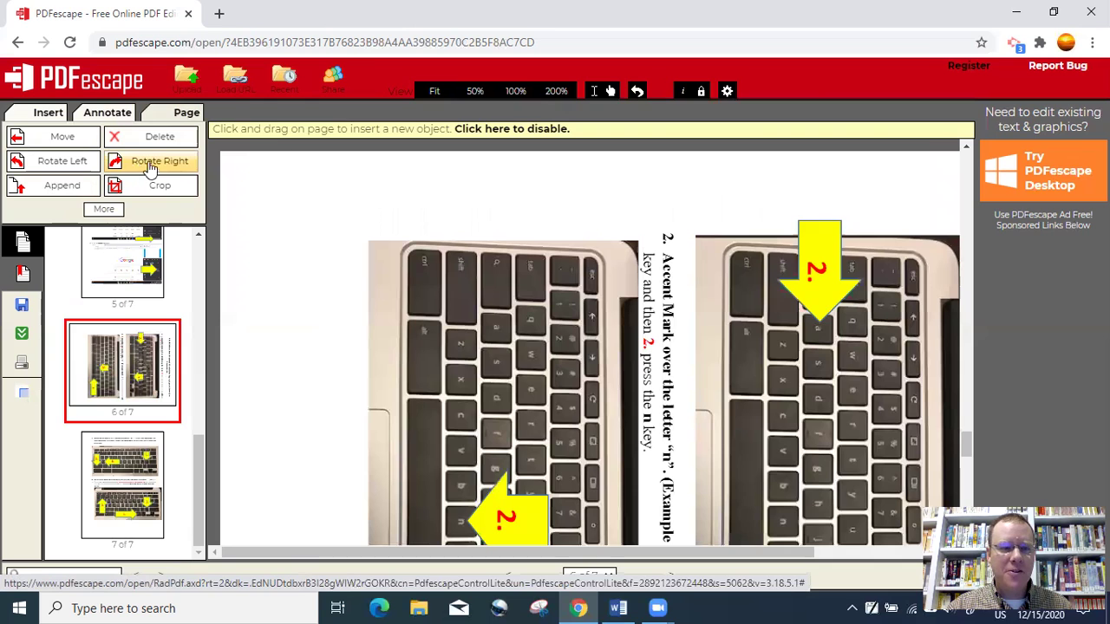
click(637, 92)
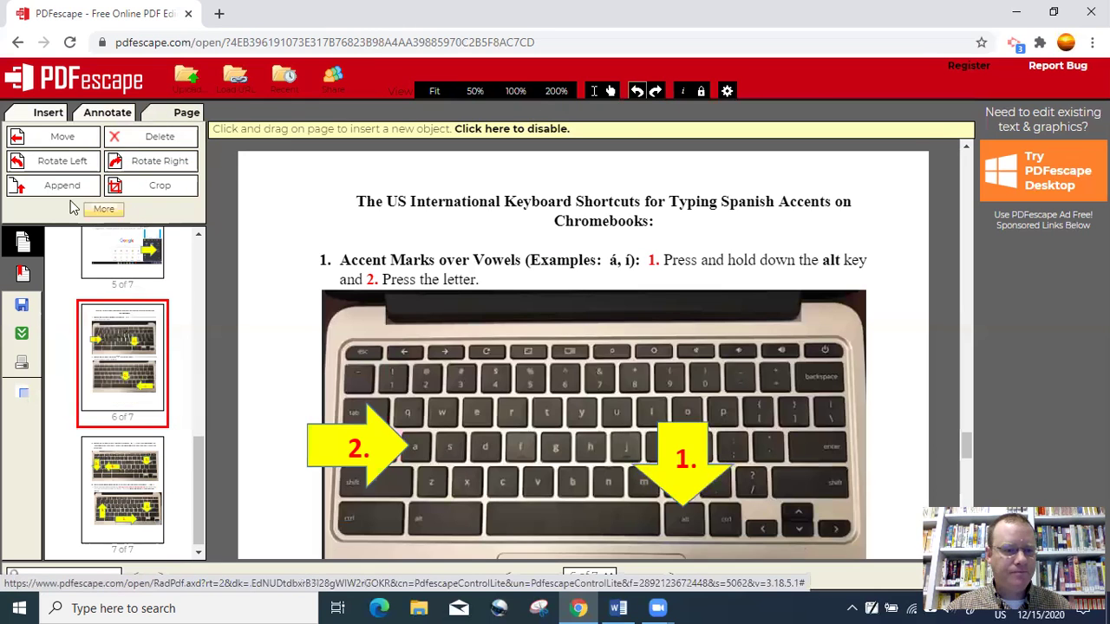
- Start appending another file to the document and decline the save-and-choose-file request
click(48, 187)
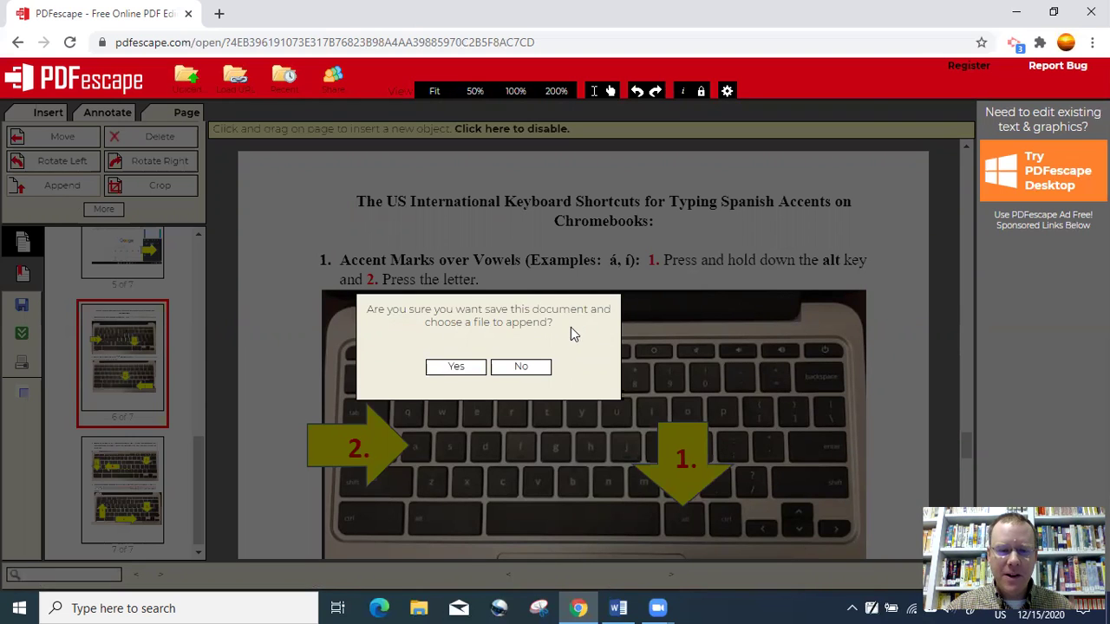
click(518, 371)
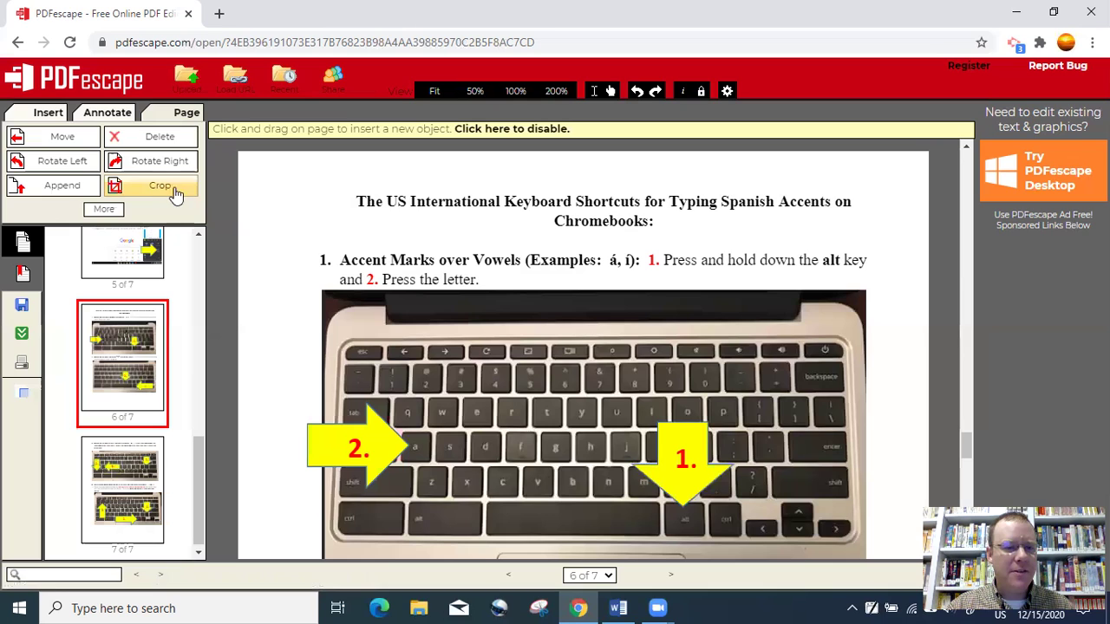
- Crop page 6 to the vowel accent instruction and its keyboard photo (left 92, right 58, top 127, bottom 582 px), and undo the crop
click(166, 195)
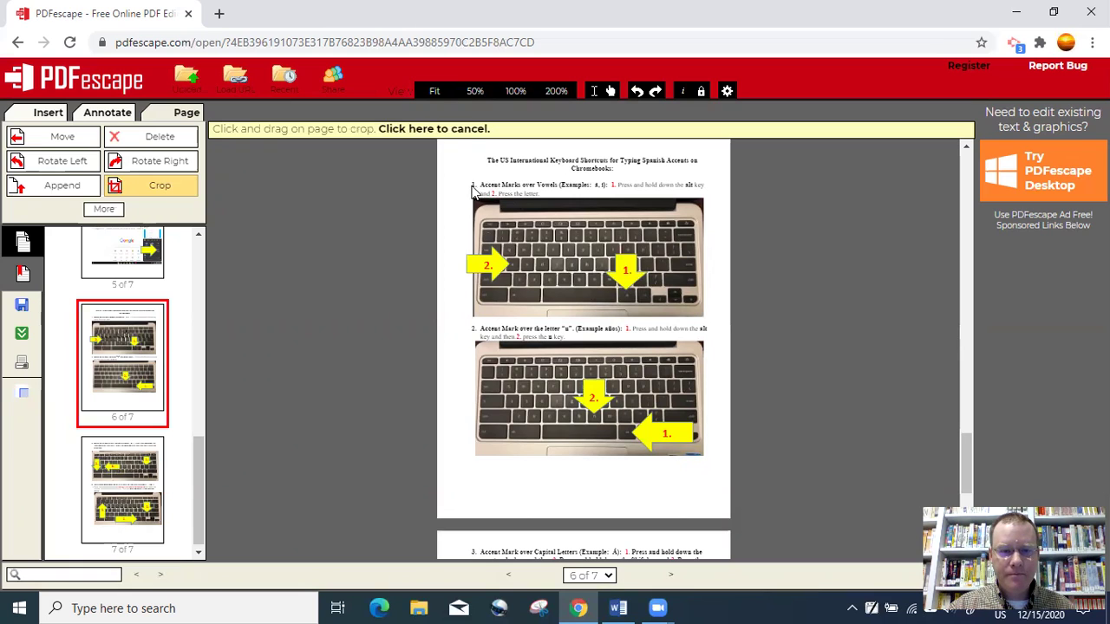
drag(469, 189, 710, 318)
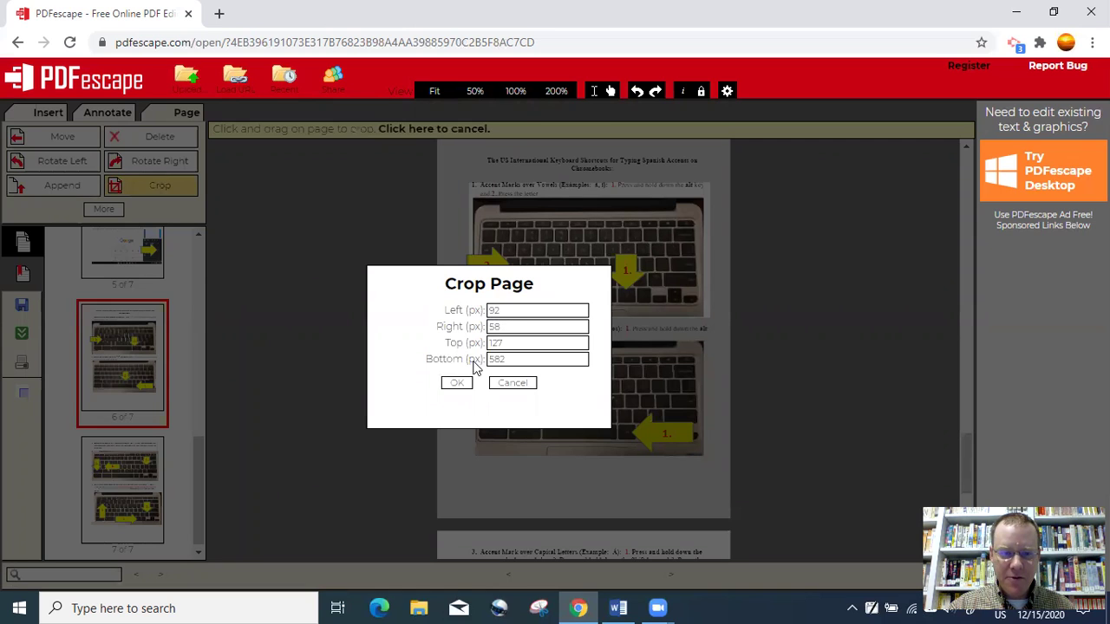
click(458, 383)
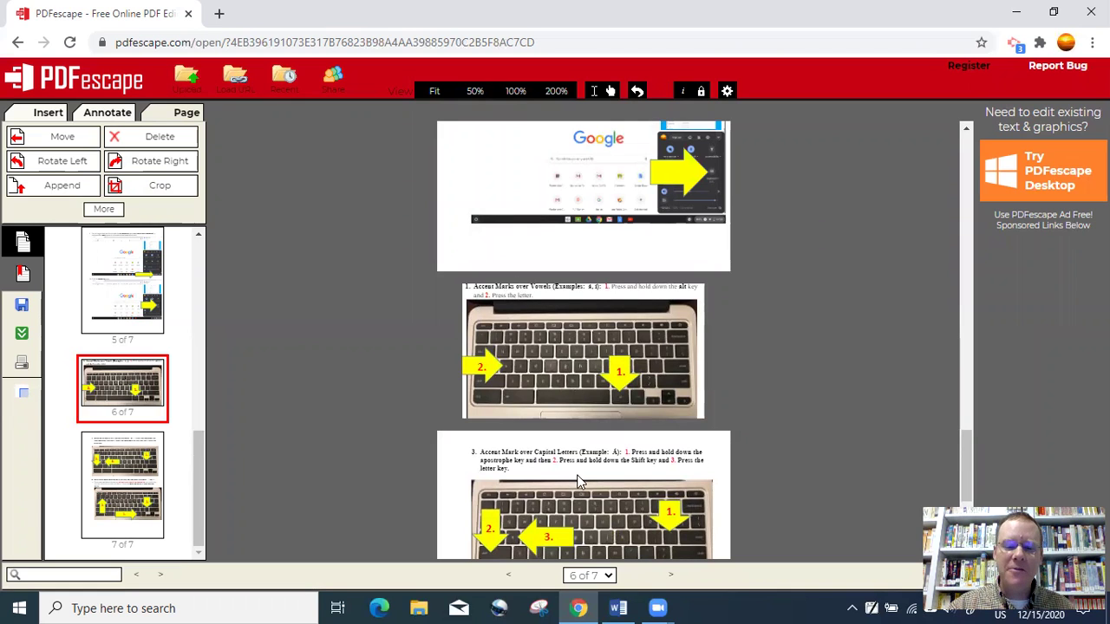
scroll(605, 449, down, 1)
scroll(605, 449, down, 2)
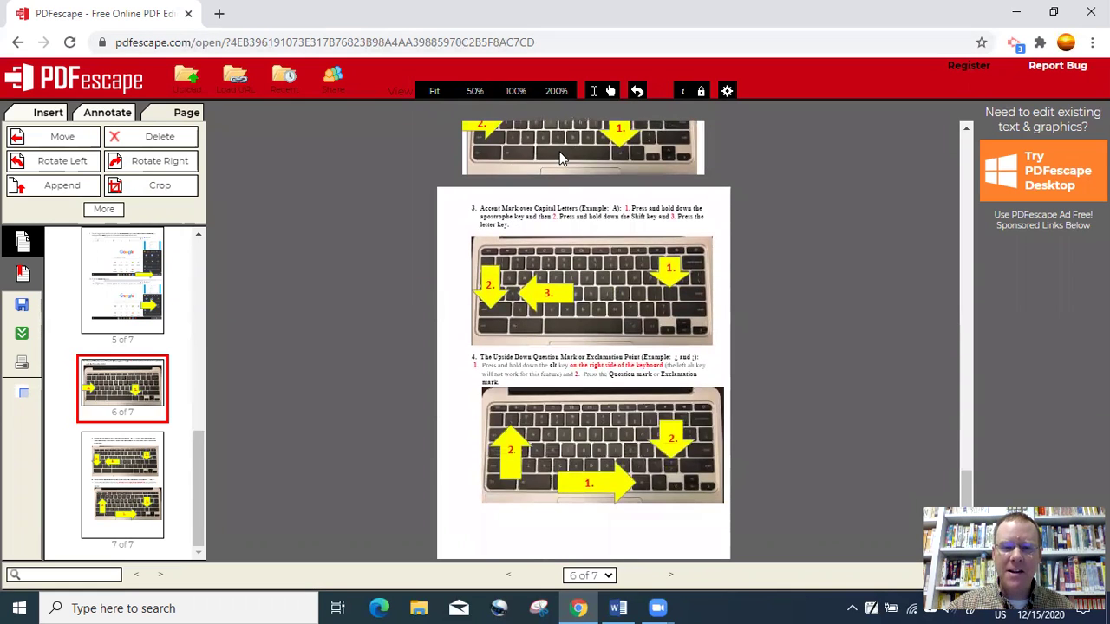
scroll(593, 361, up, 3)
click(637, 90)
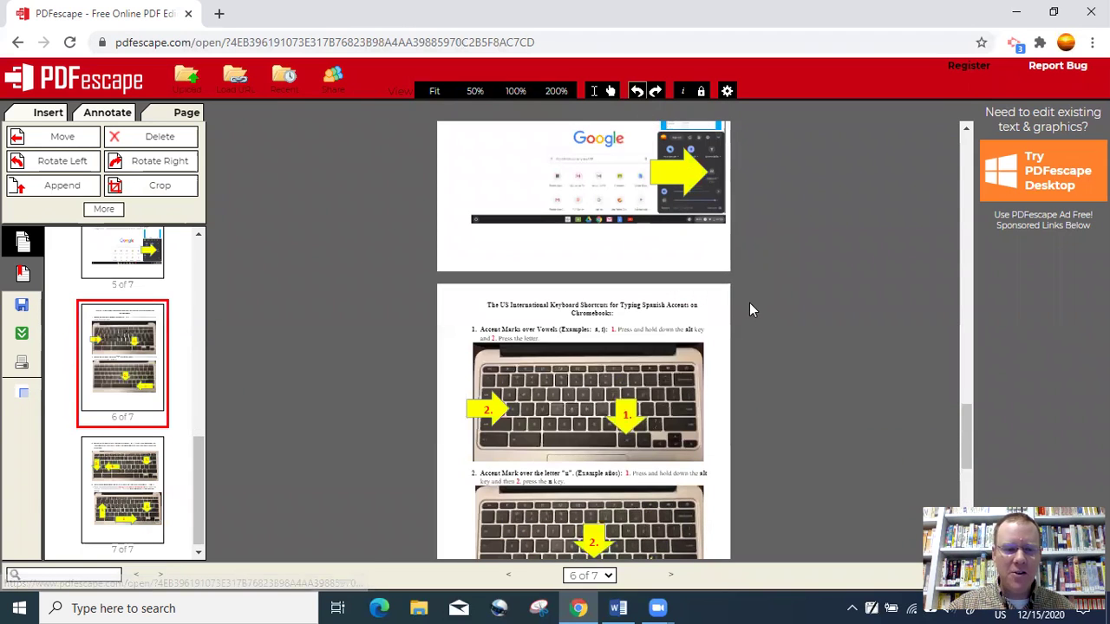
- Restore all of the document's pages and their original locations
click(104, 211)
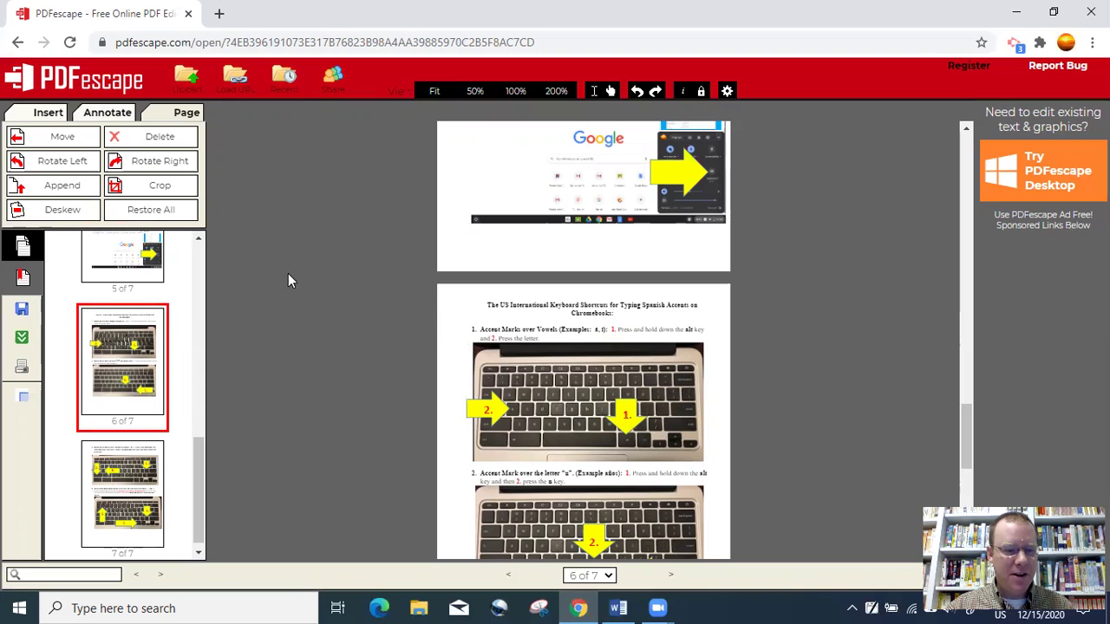
click(151, 209)
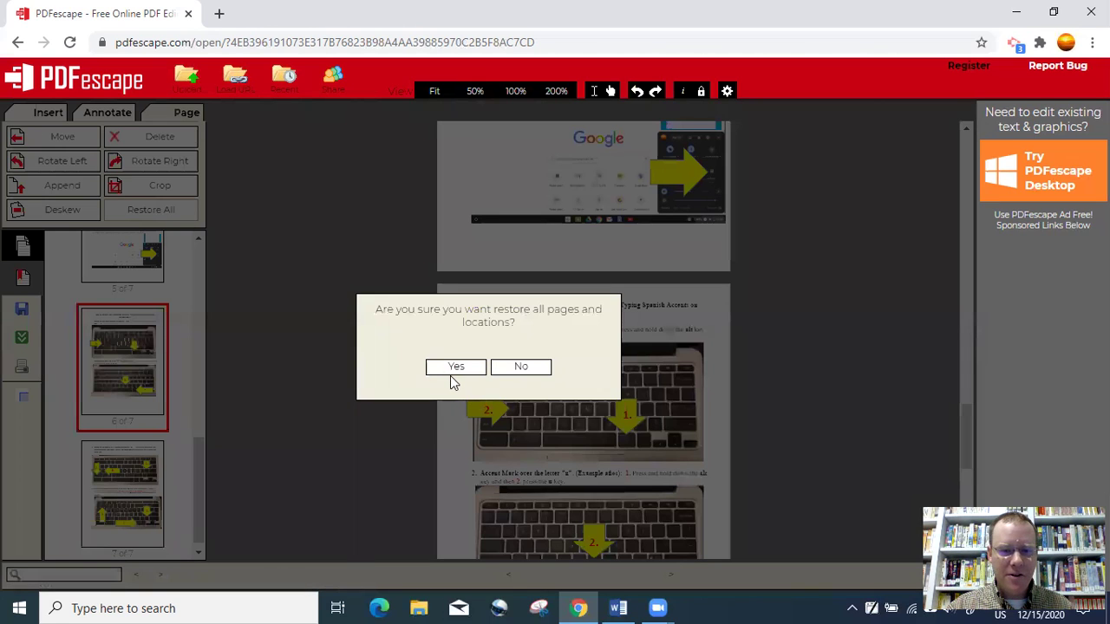
click(455, 371)
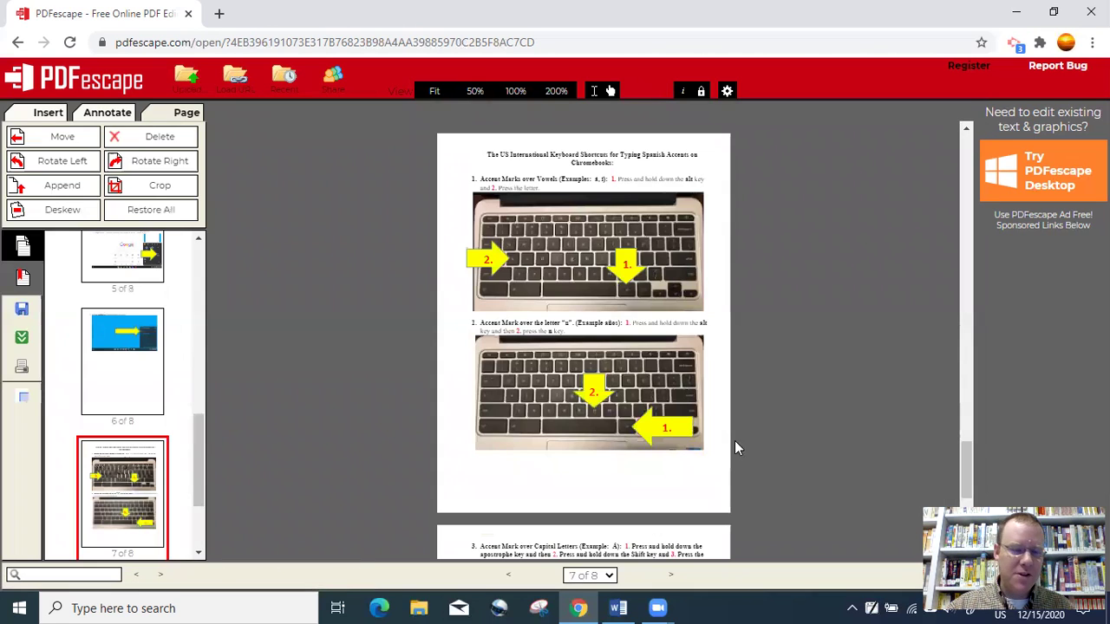
- Save the edited PDF and download it to the computer
scroll(712, 404, down, 4)
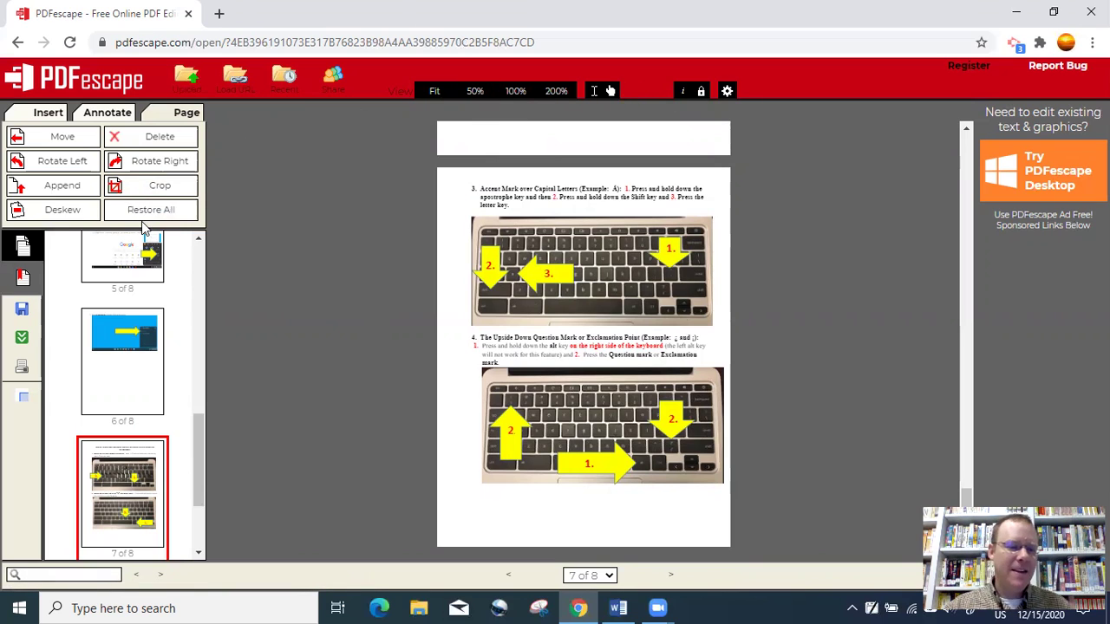
scroll(264, 344, up, 7)
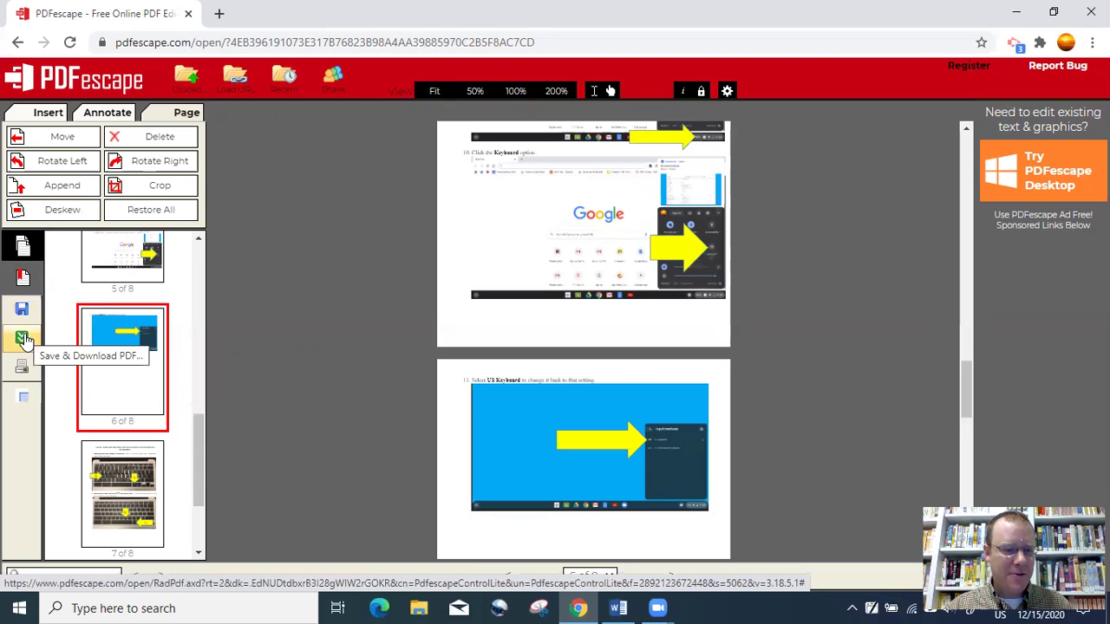
click(24, 340)
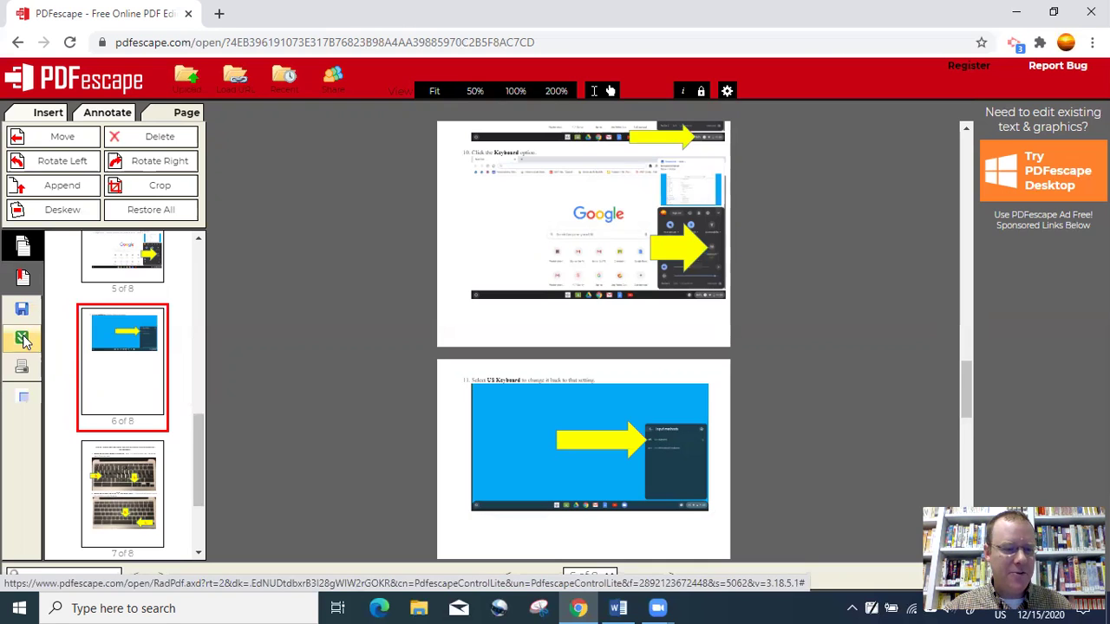
click(22, 339)
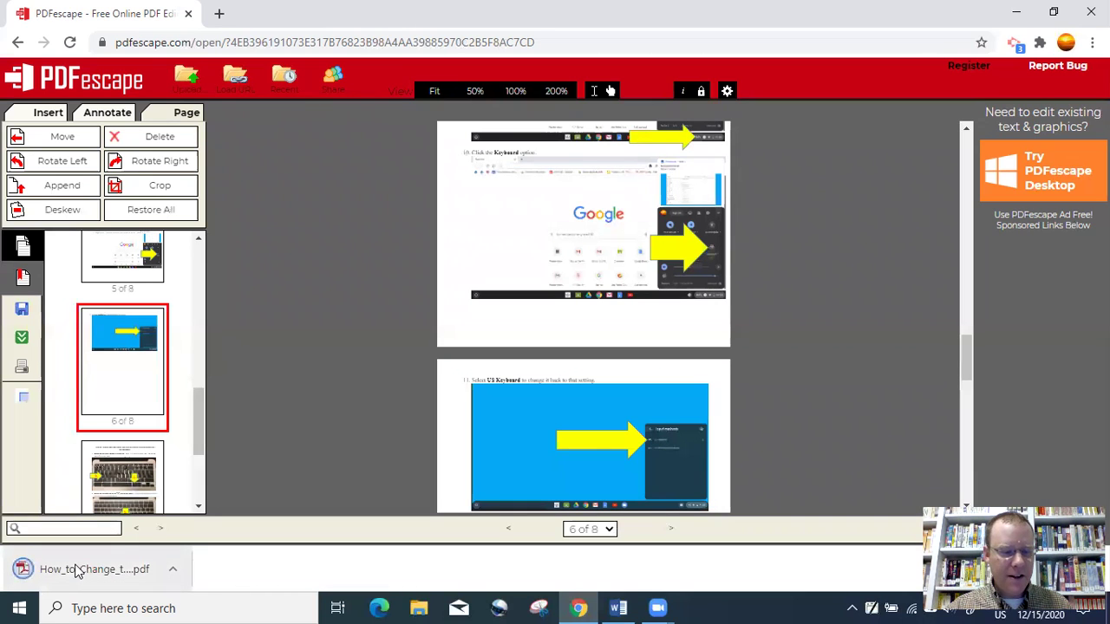
- Open the downloaded PDF to review its pages, and close it to return to the editor
click(77, 570)
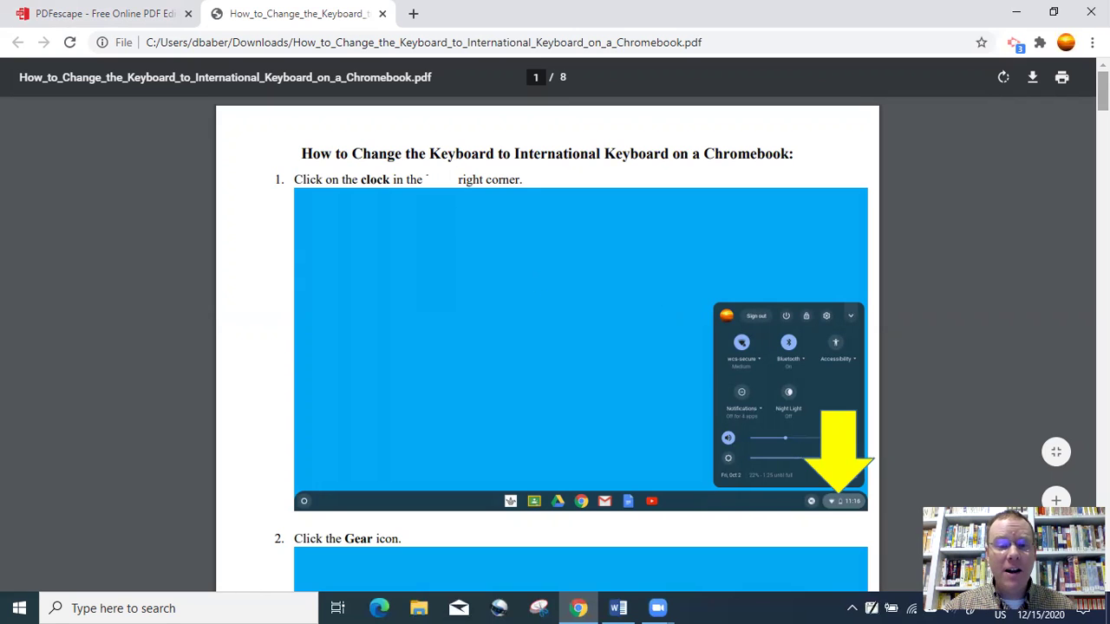
scroll(555, 347, down, 8)
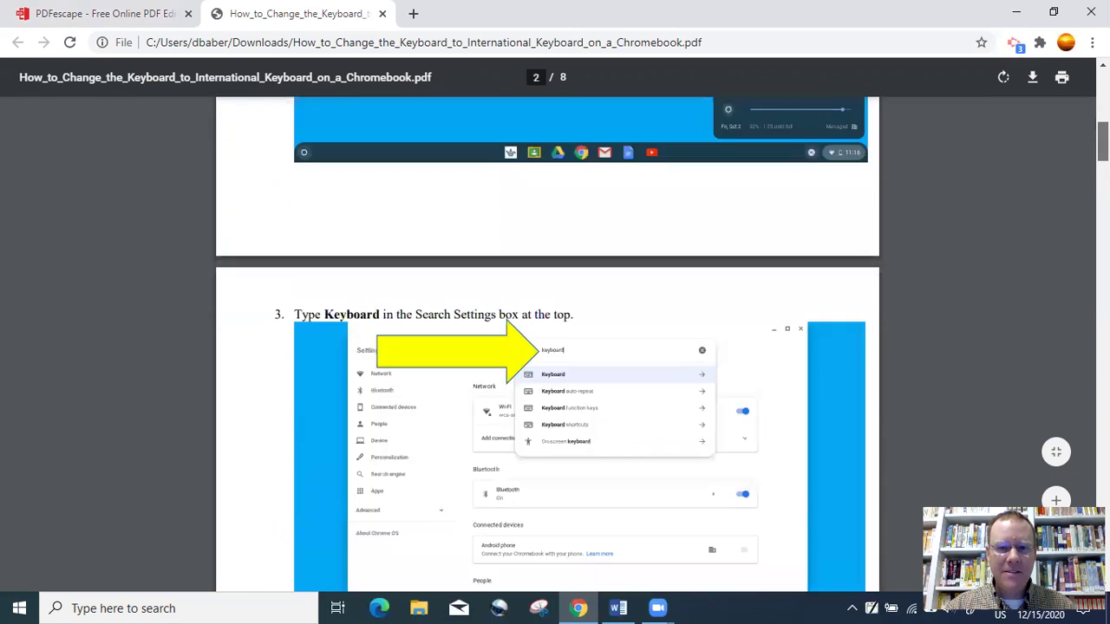
scroll(555, 347, down, 10)
scroll(555, 347, up, 20)
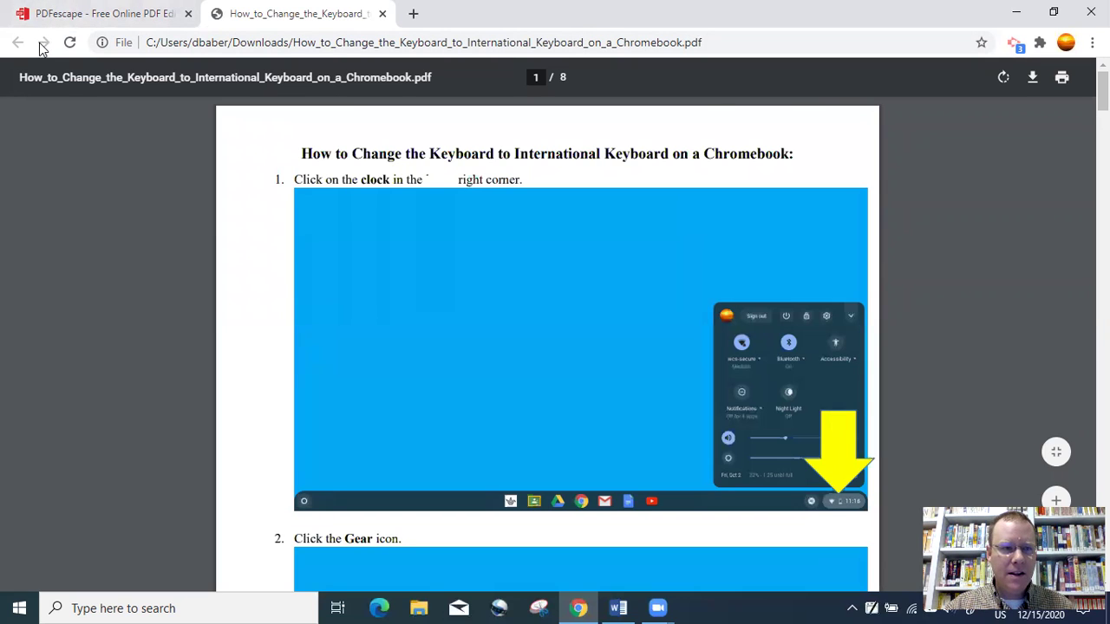
click(382, 14)
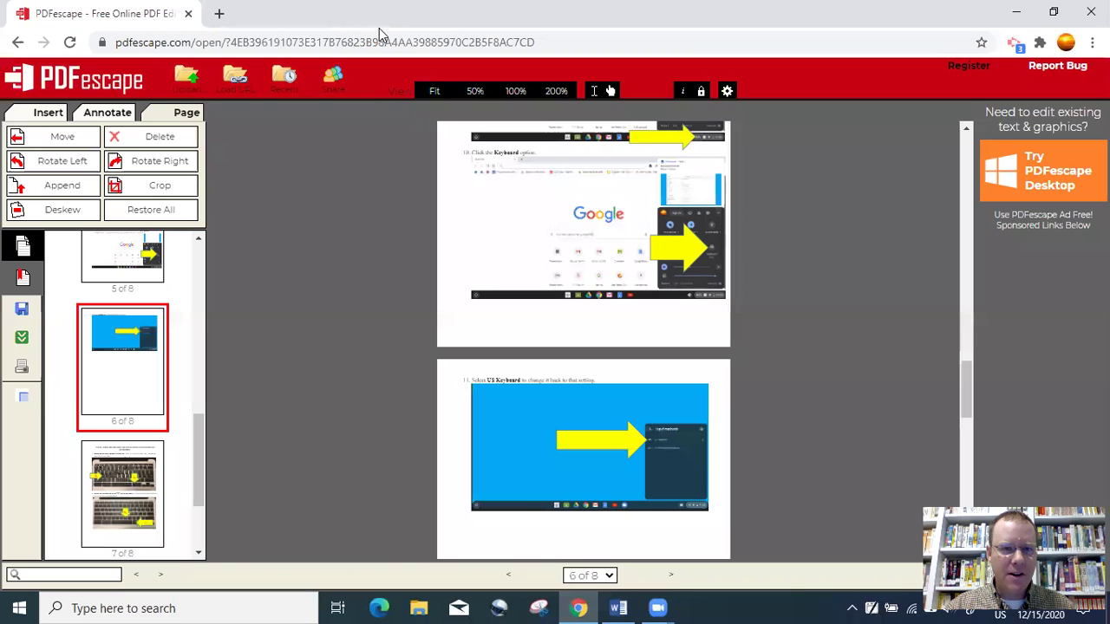
- Start uploading another PDF file and cancel the upload
click(188, 84)
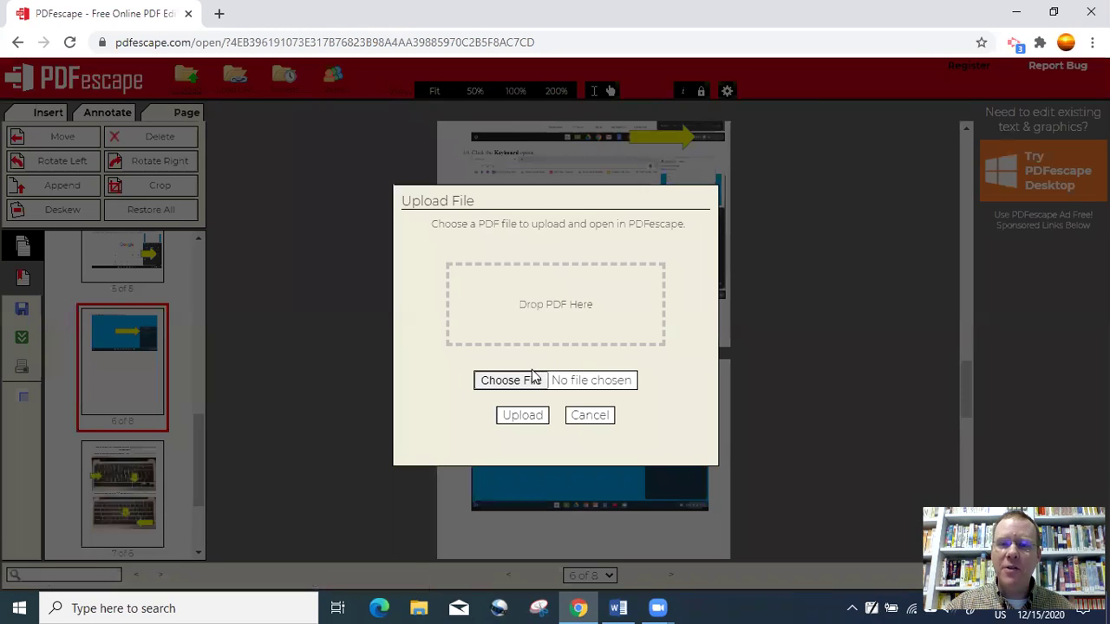
click(588, 415)
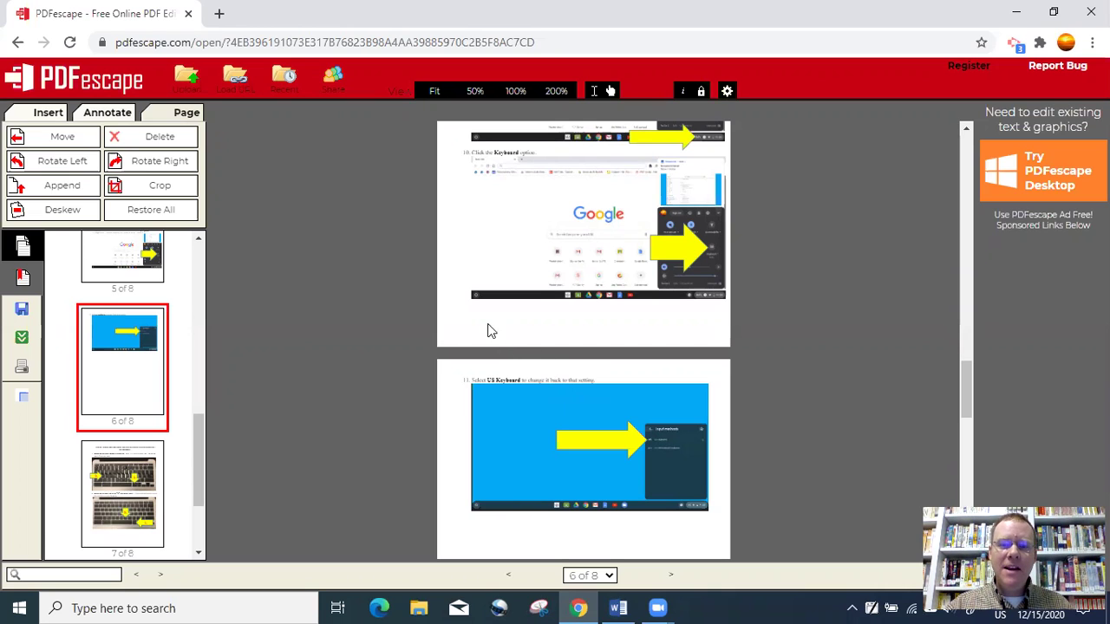
- Remove all three keyboard instruction PDFs from the account's recent documents, and go to the page for opening a new PDF
click(282, 93)
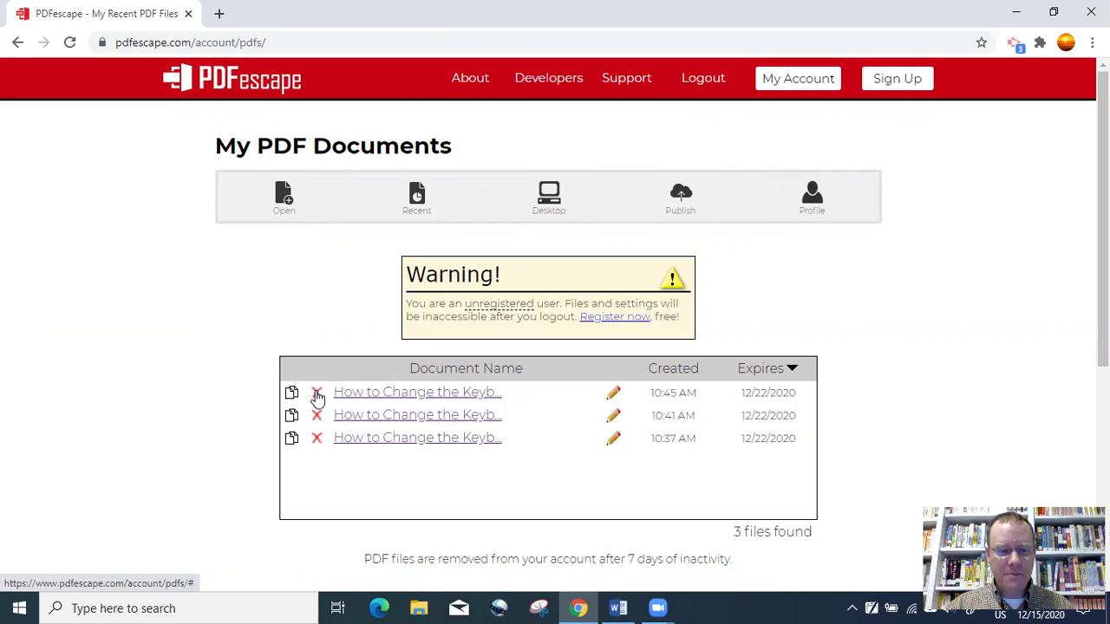
click(318, 395)
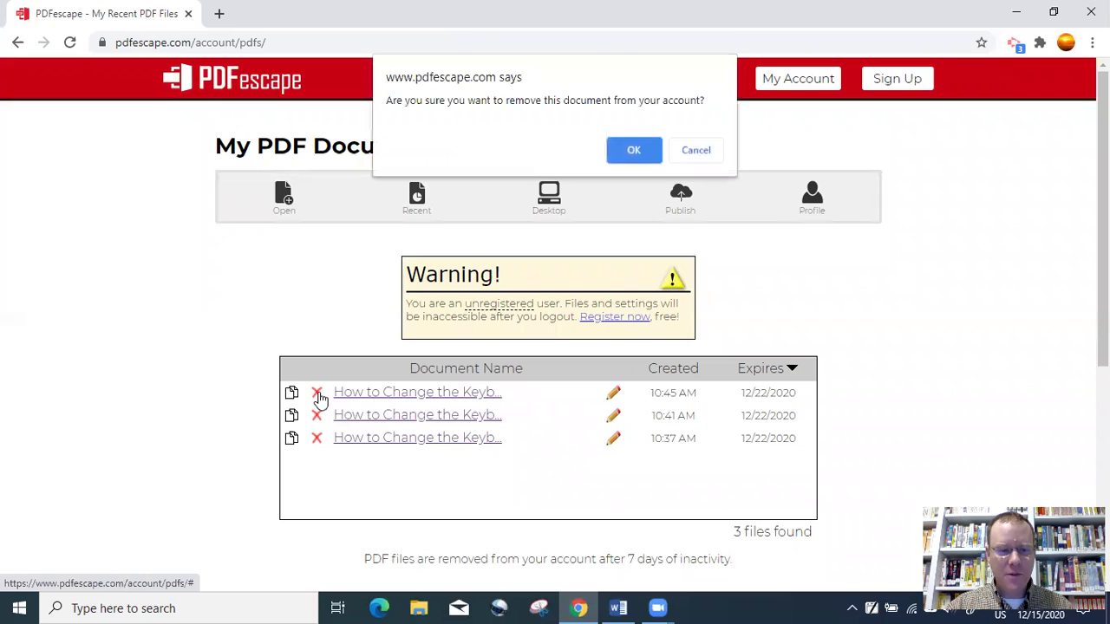
click(633, 151)
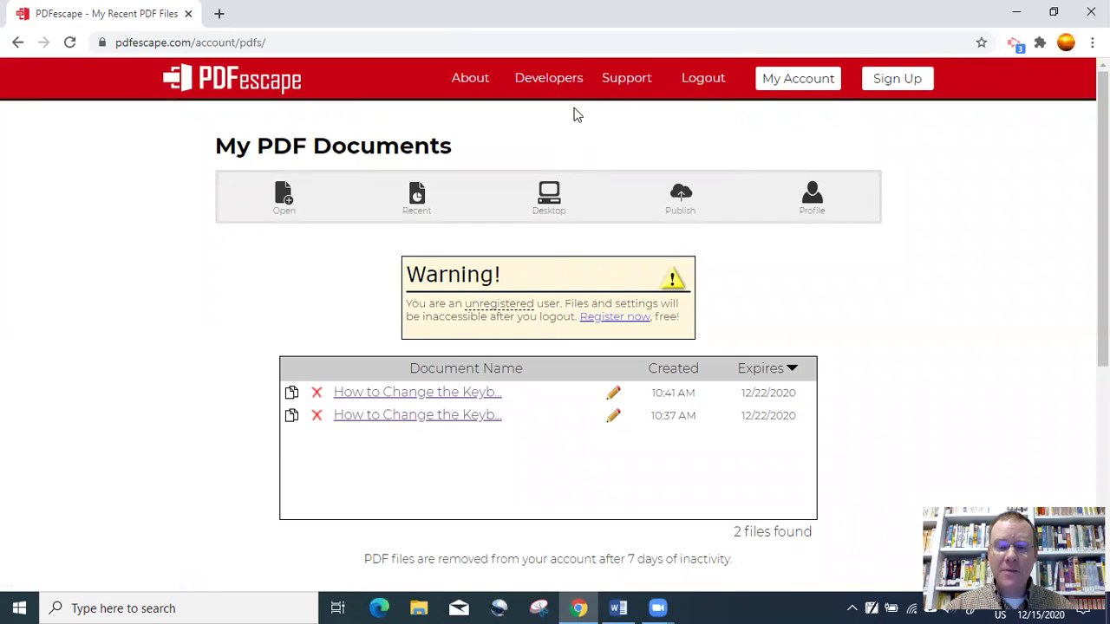
click(315, 395)
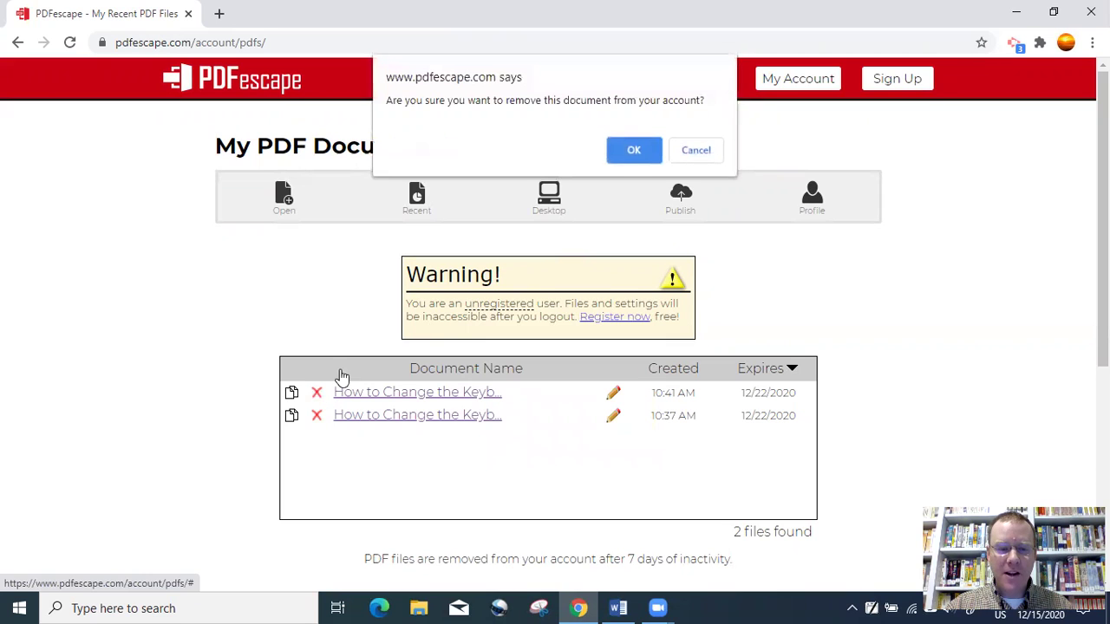
click(629, 151)
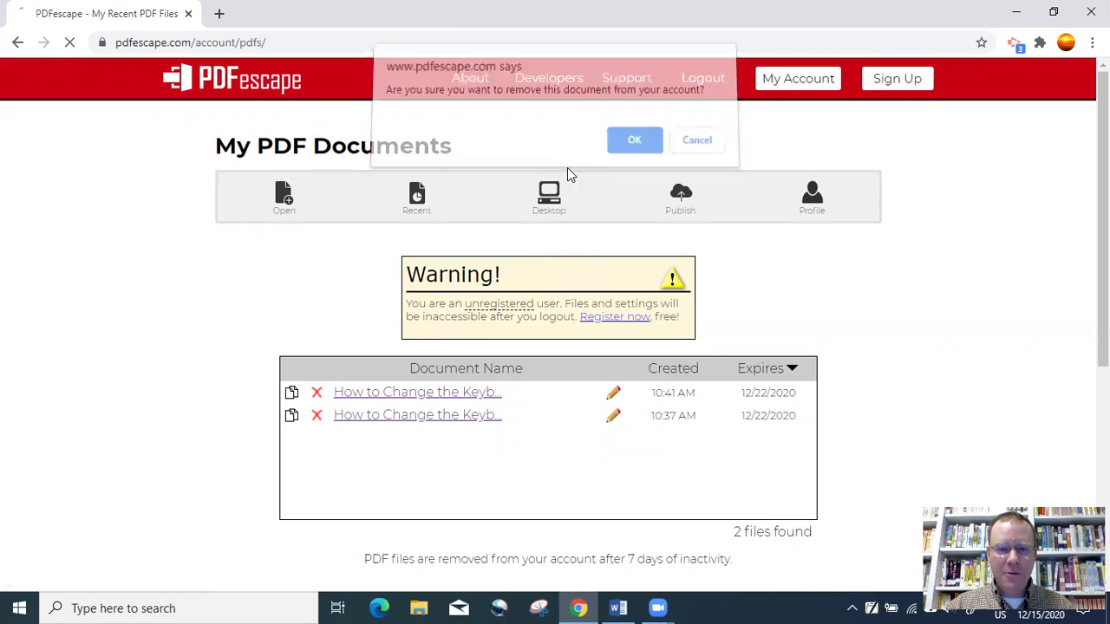
click(317, 395)
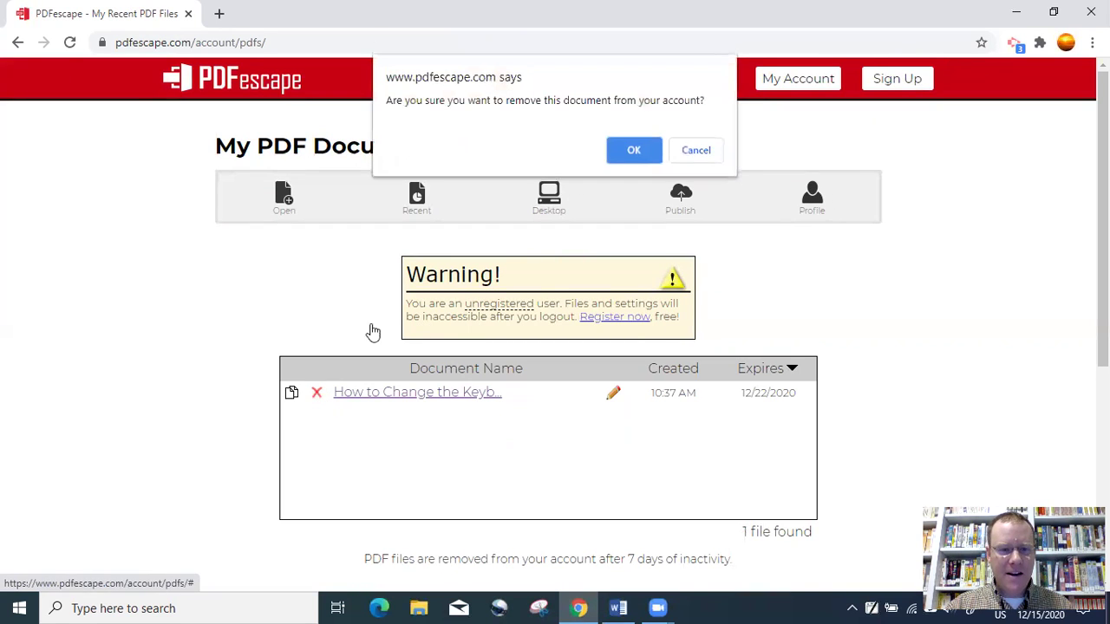
click(639, 150)
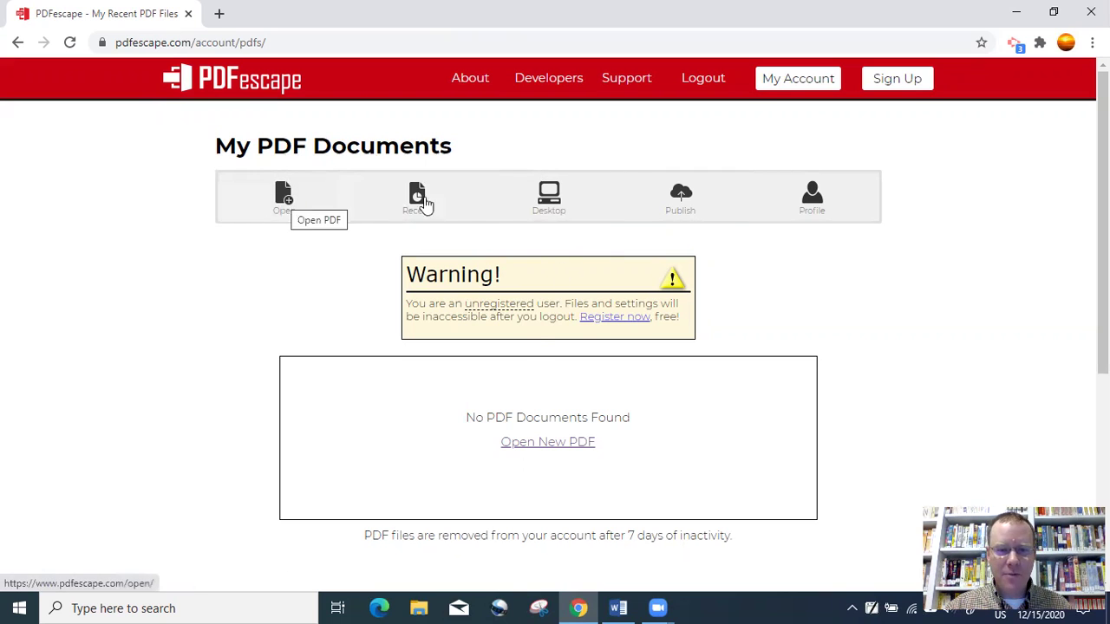
click(283, 193)
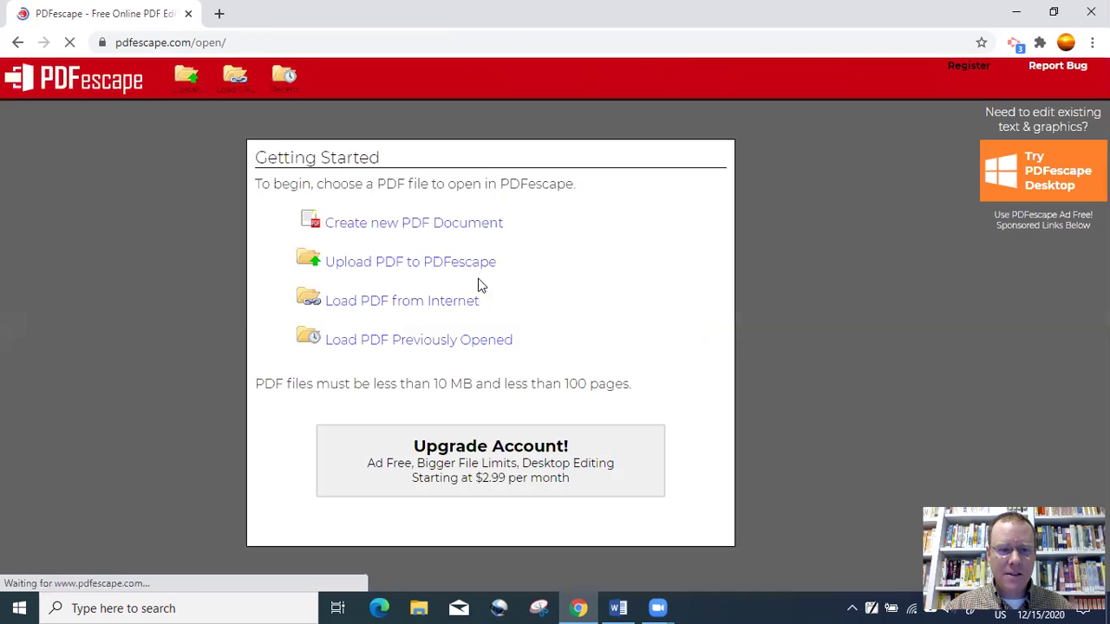